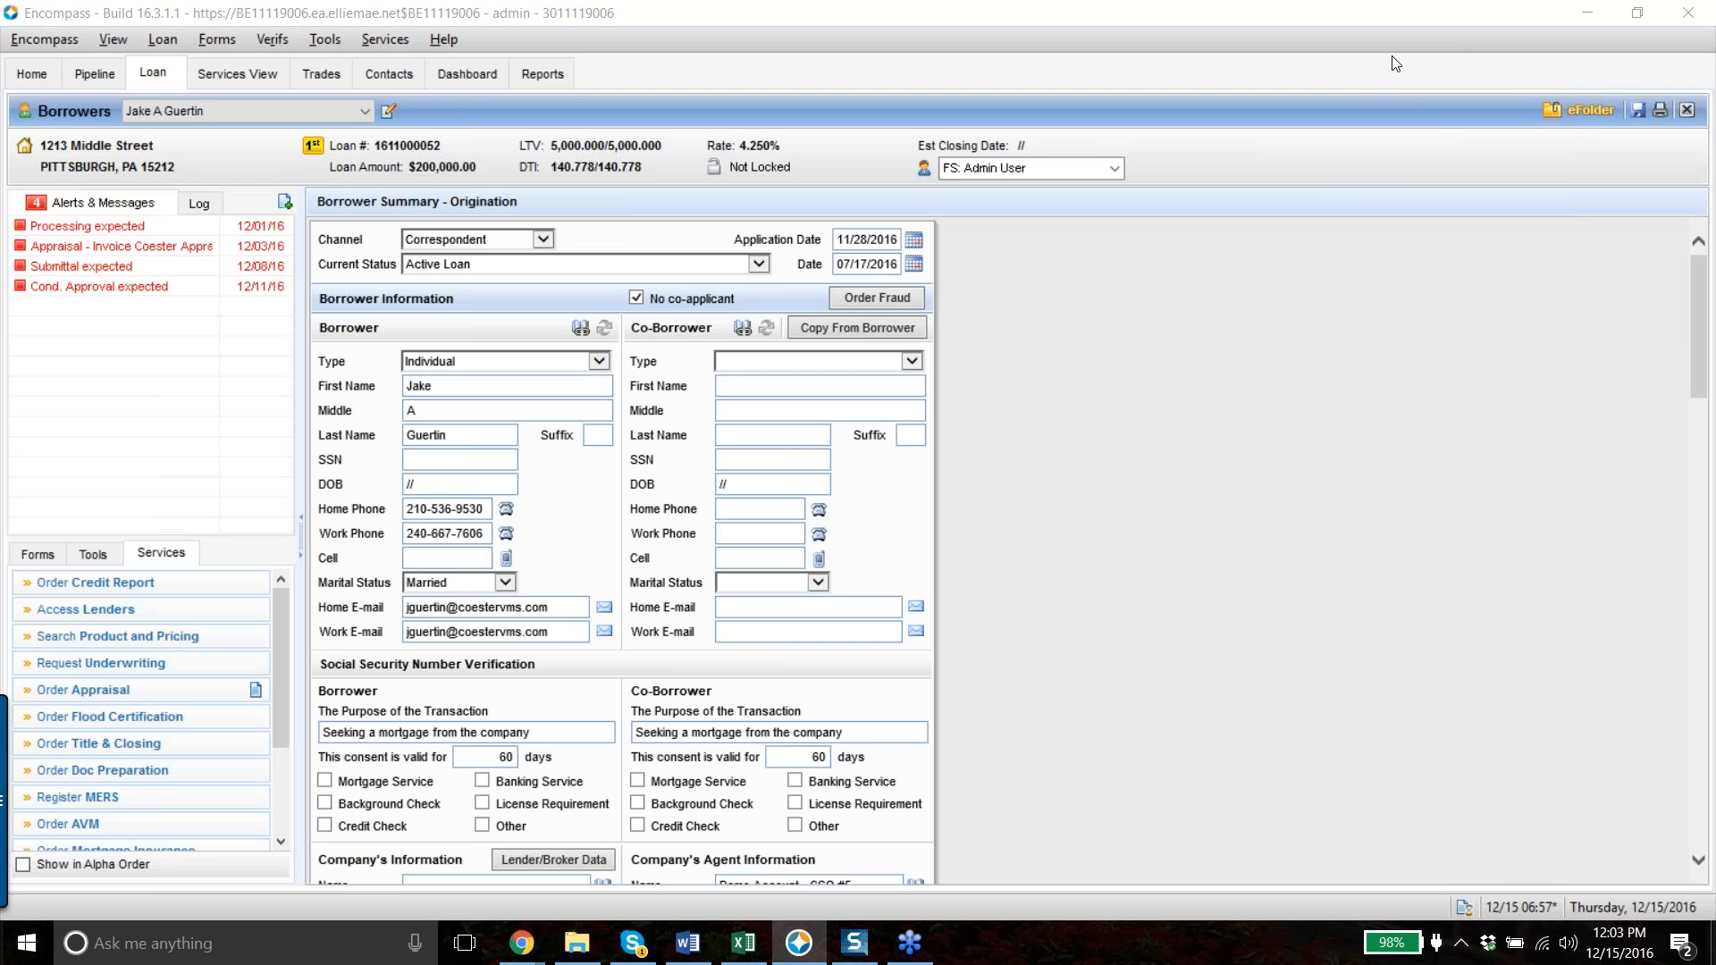
# - Focus Encompass and bring up Order Appraisal with its 13 saved appraisers
pyautogui.click(1466, 206)
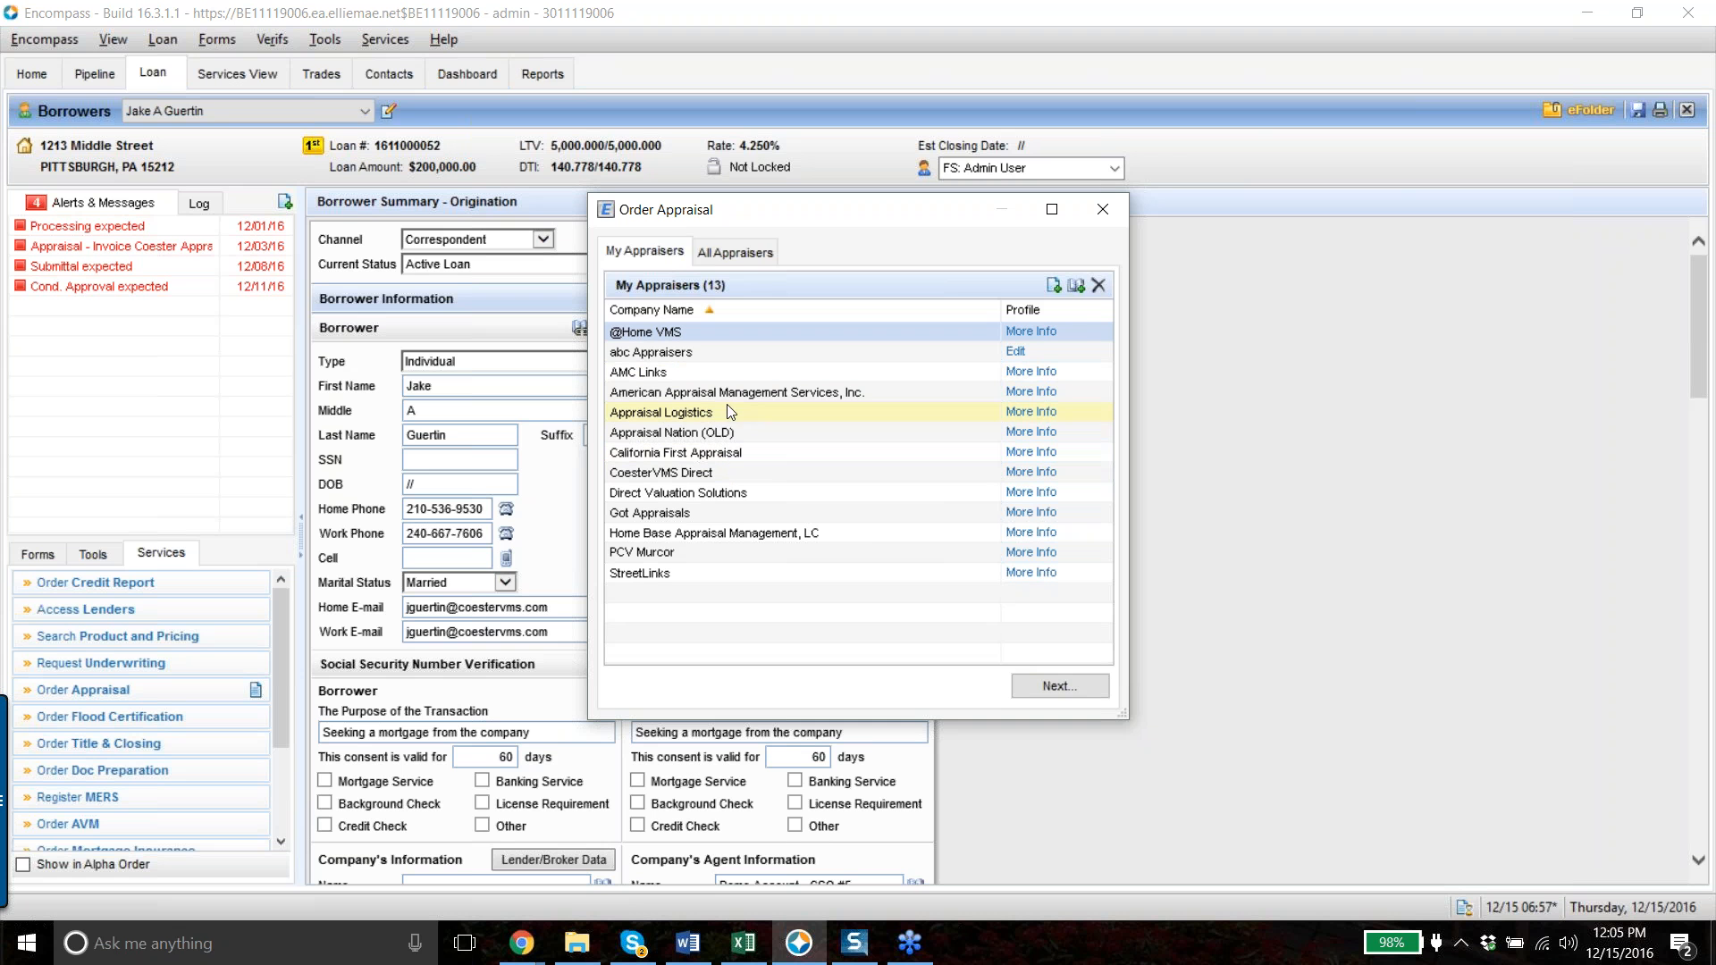
# - Browse All Appraisers, then choose CoesterVMS Direct from My Appraisers and continue to its login
pyautogui.click(737, 252)
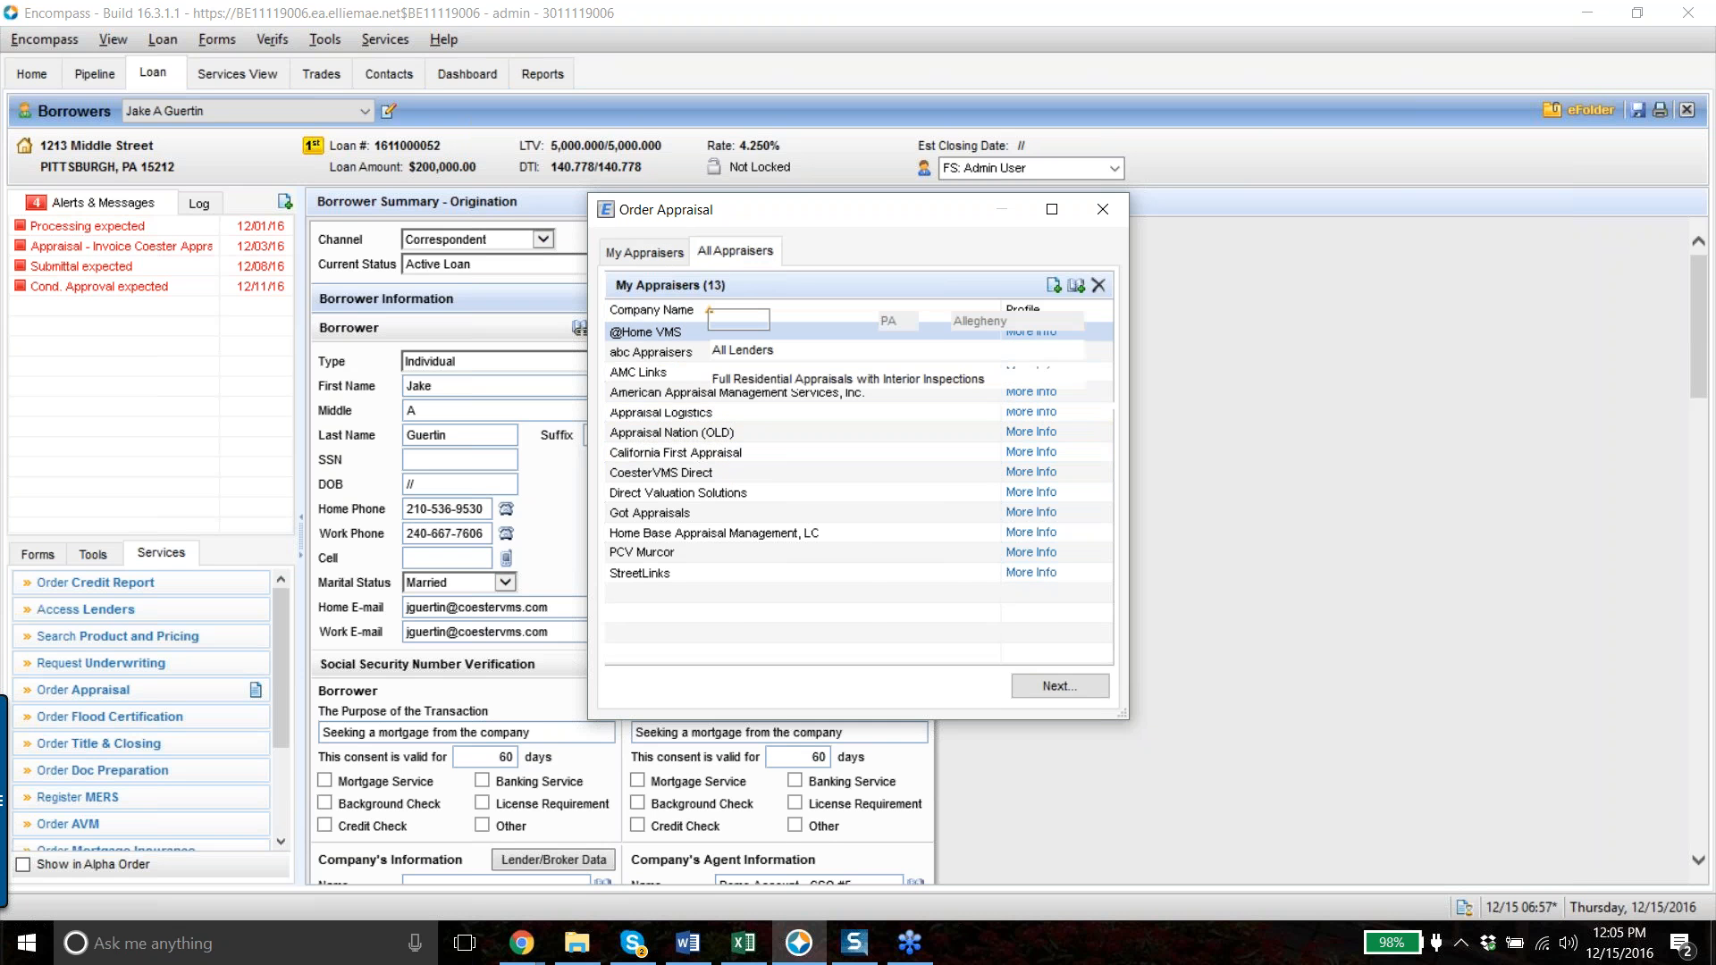
pyautogui.scroll(-8, 865, 531)
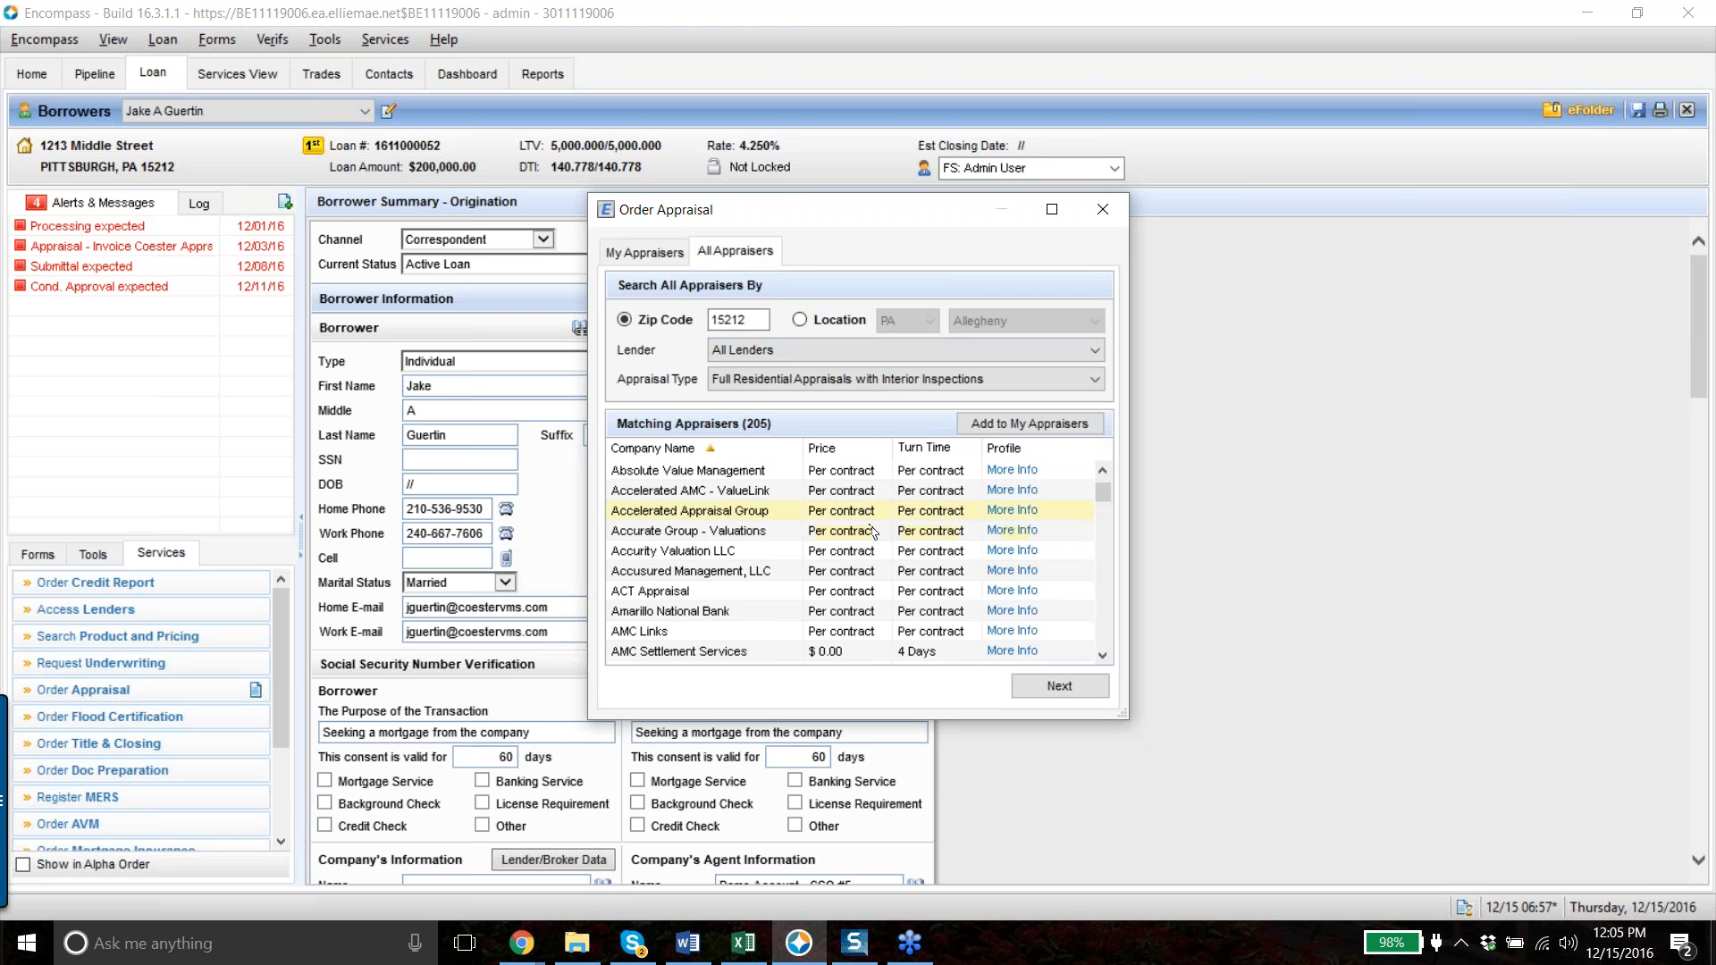
pyautogui.scroll(-5, 865, 531)
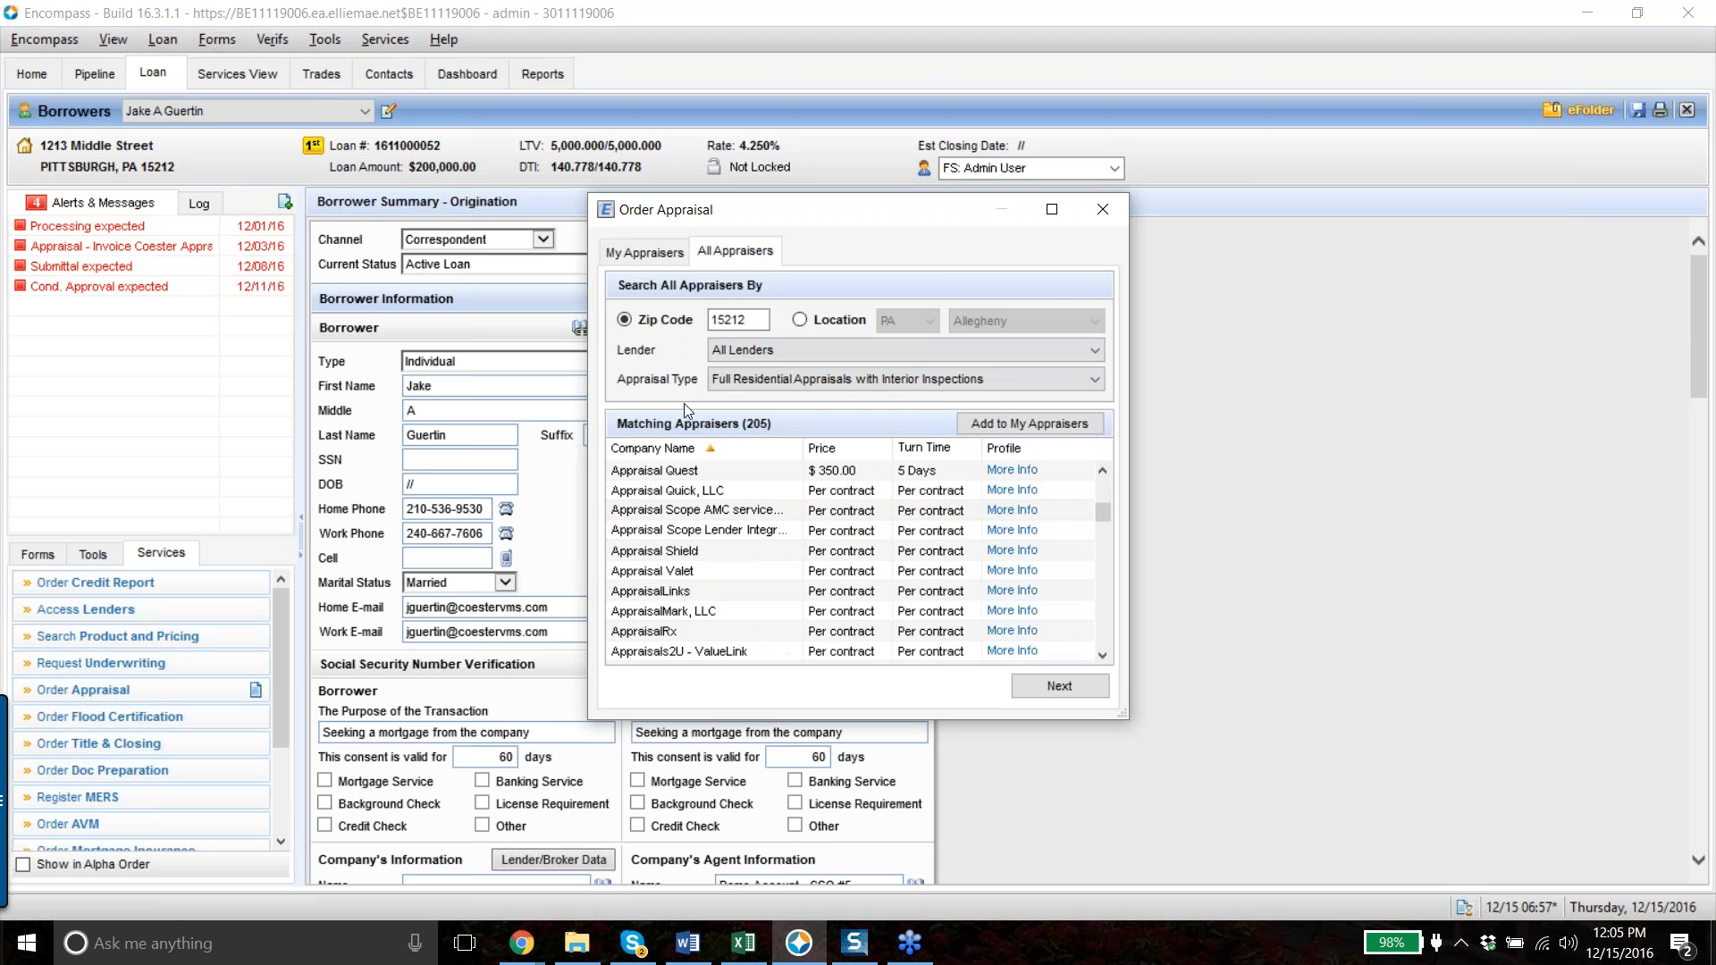
pyautogui.click(658, 249)
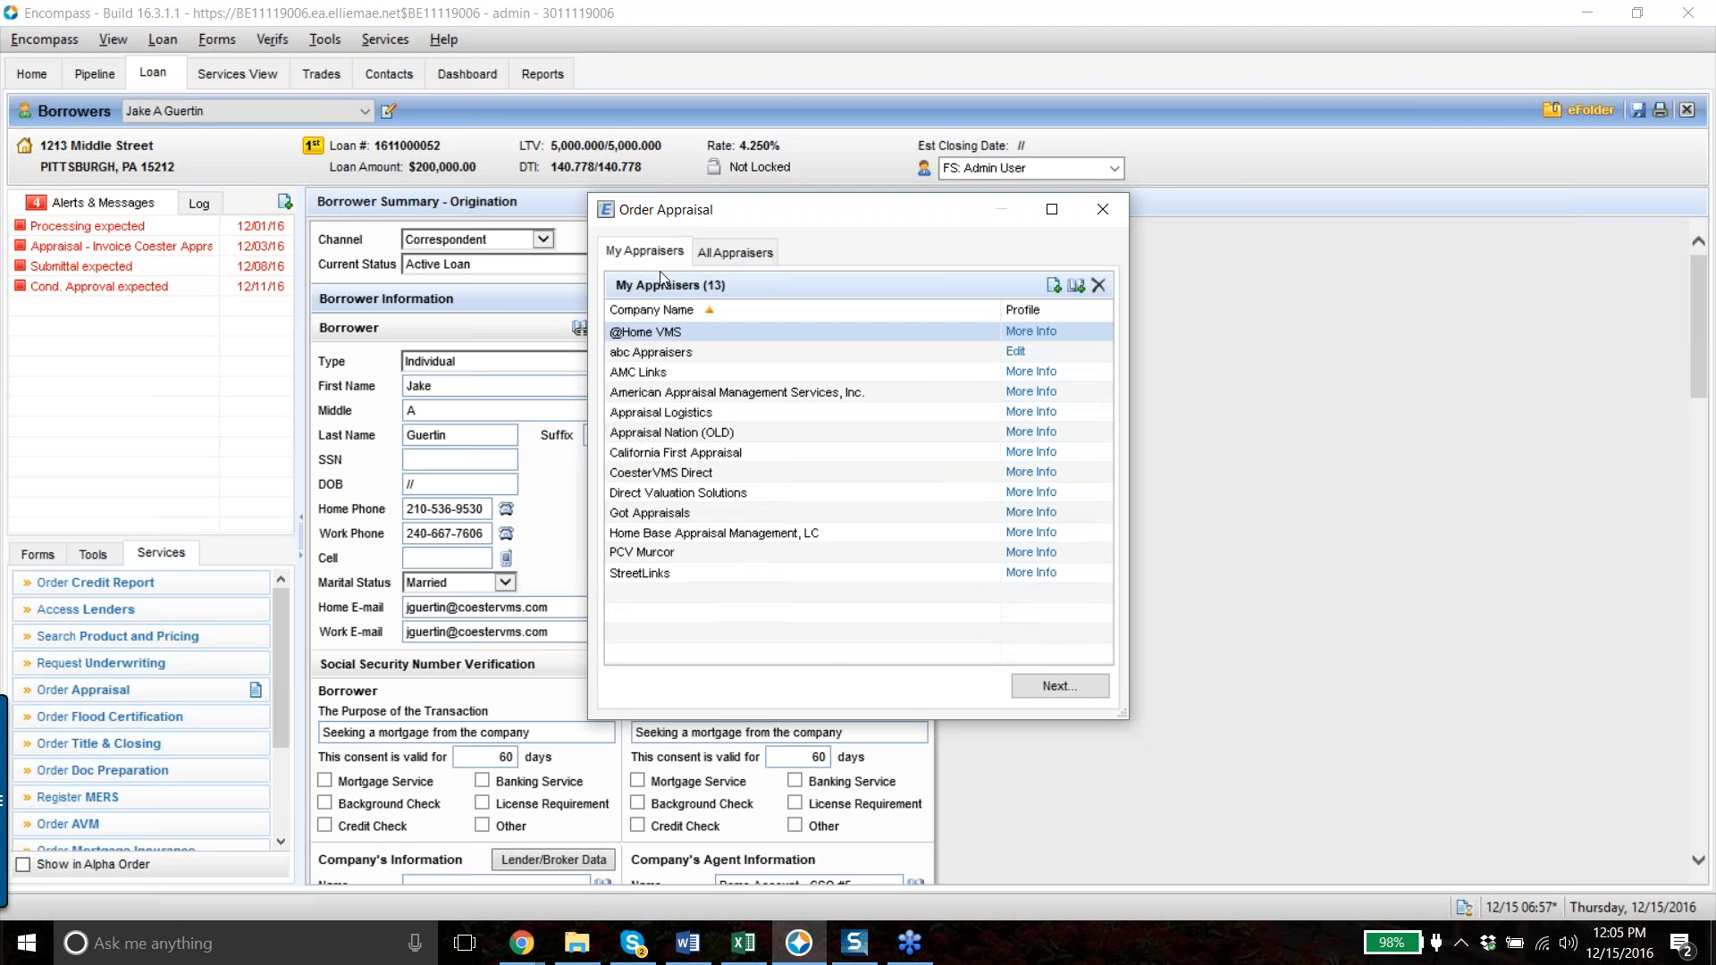
pyautogui.click(727, 481)
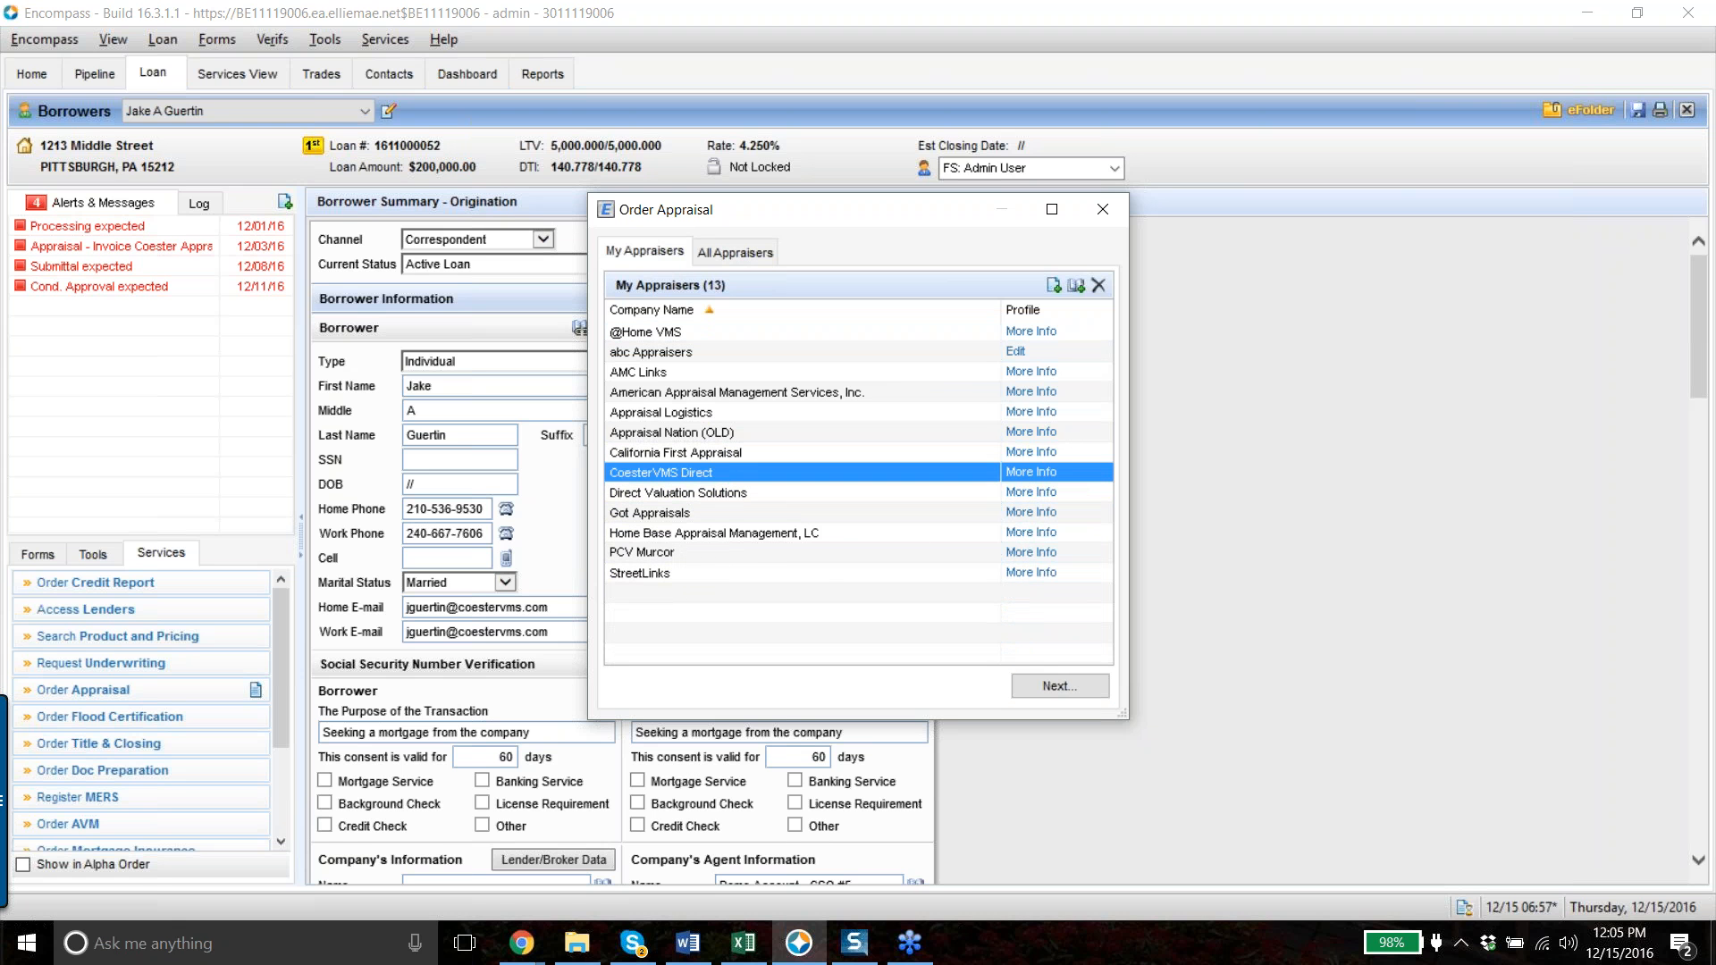
pyautogui.click(1060, 687)
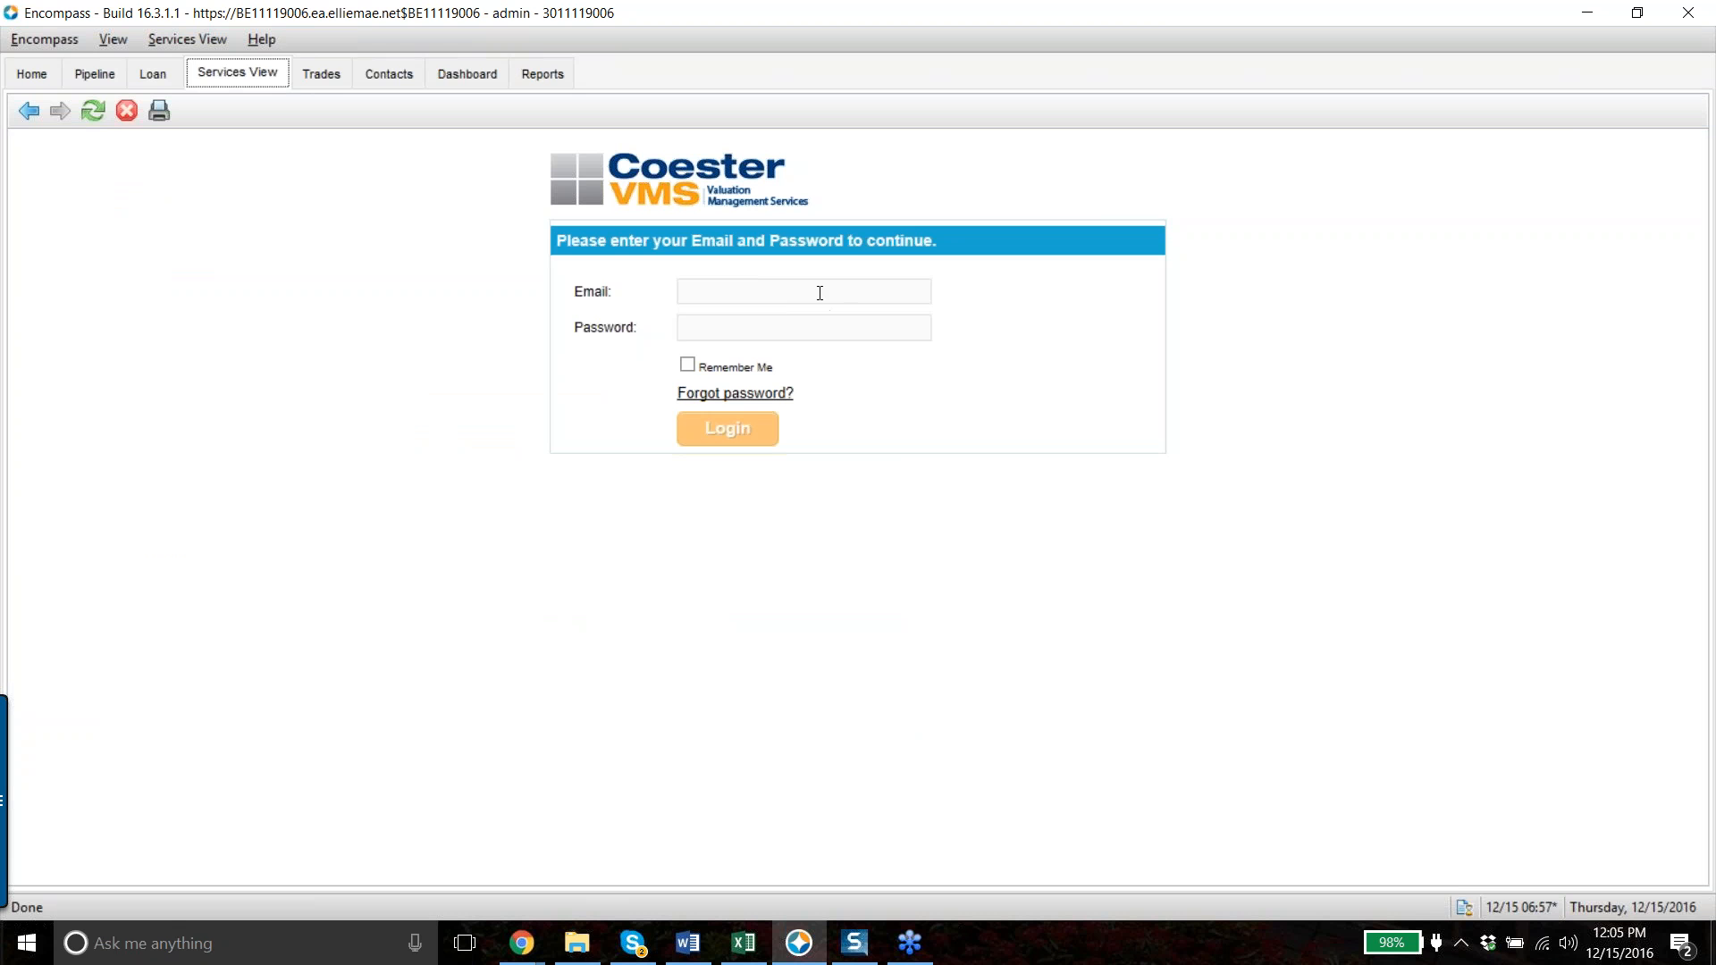
# - Enter the account e-mail, retype the corrected password, and log in to CoesterVMS
pyautogui.click(819, 293)
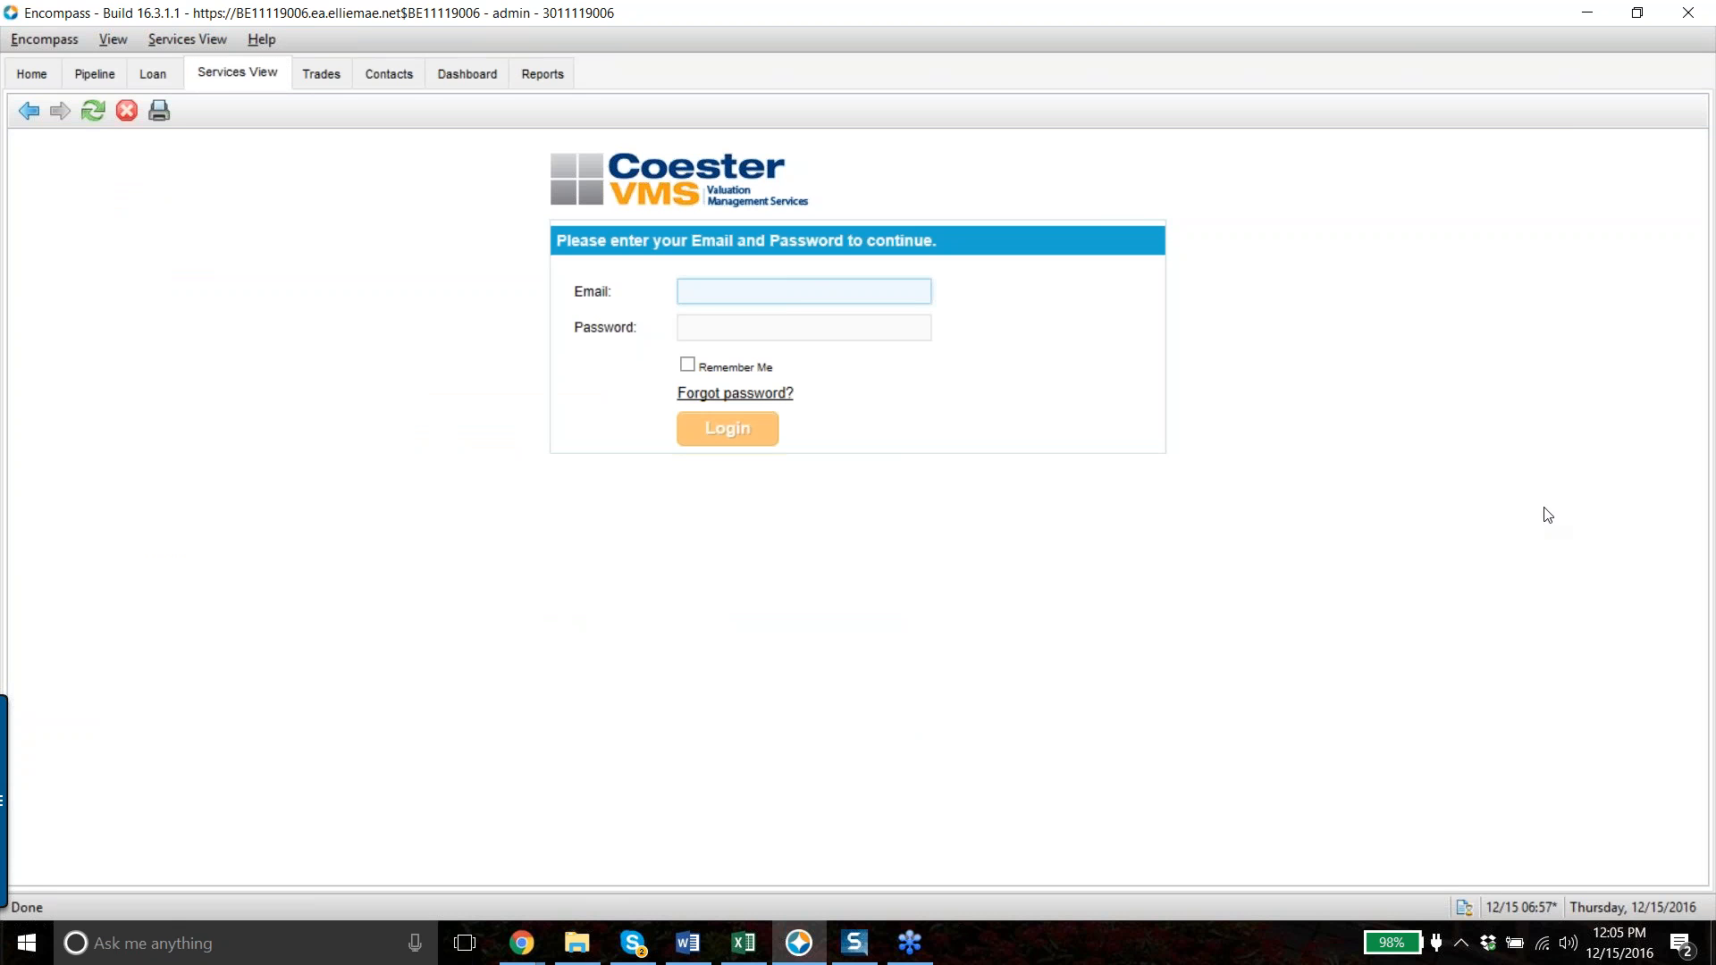
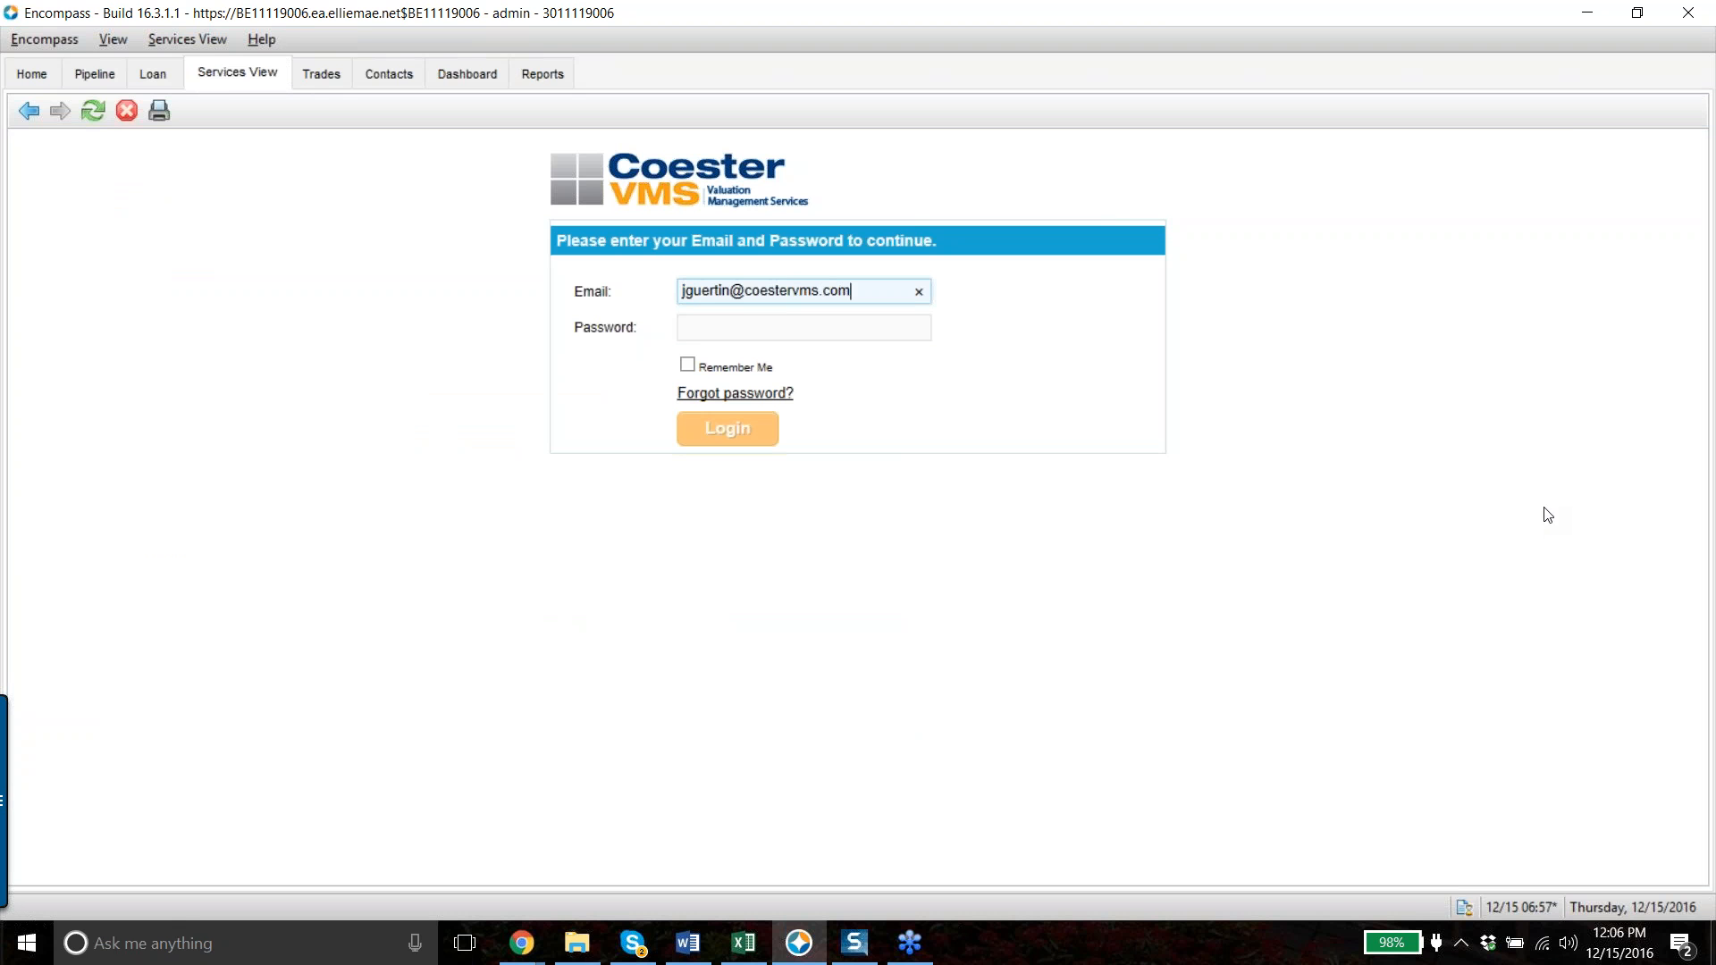
pyautogui.press('Tab')
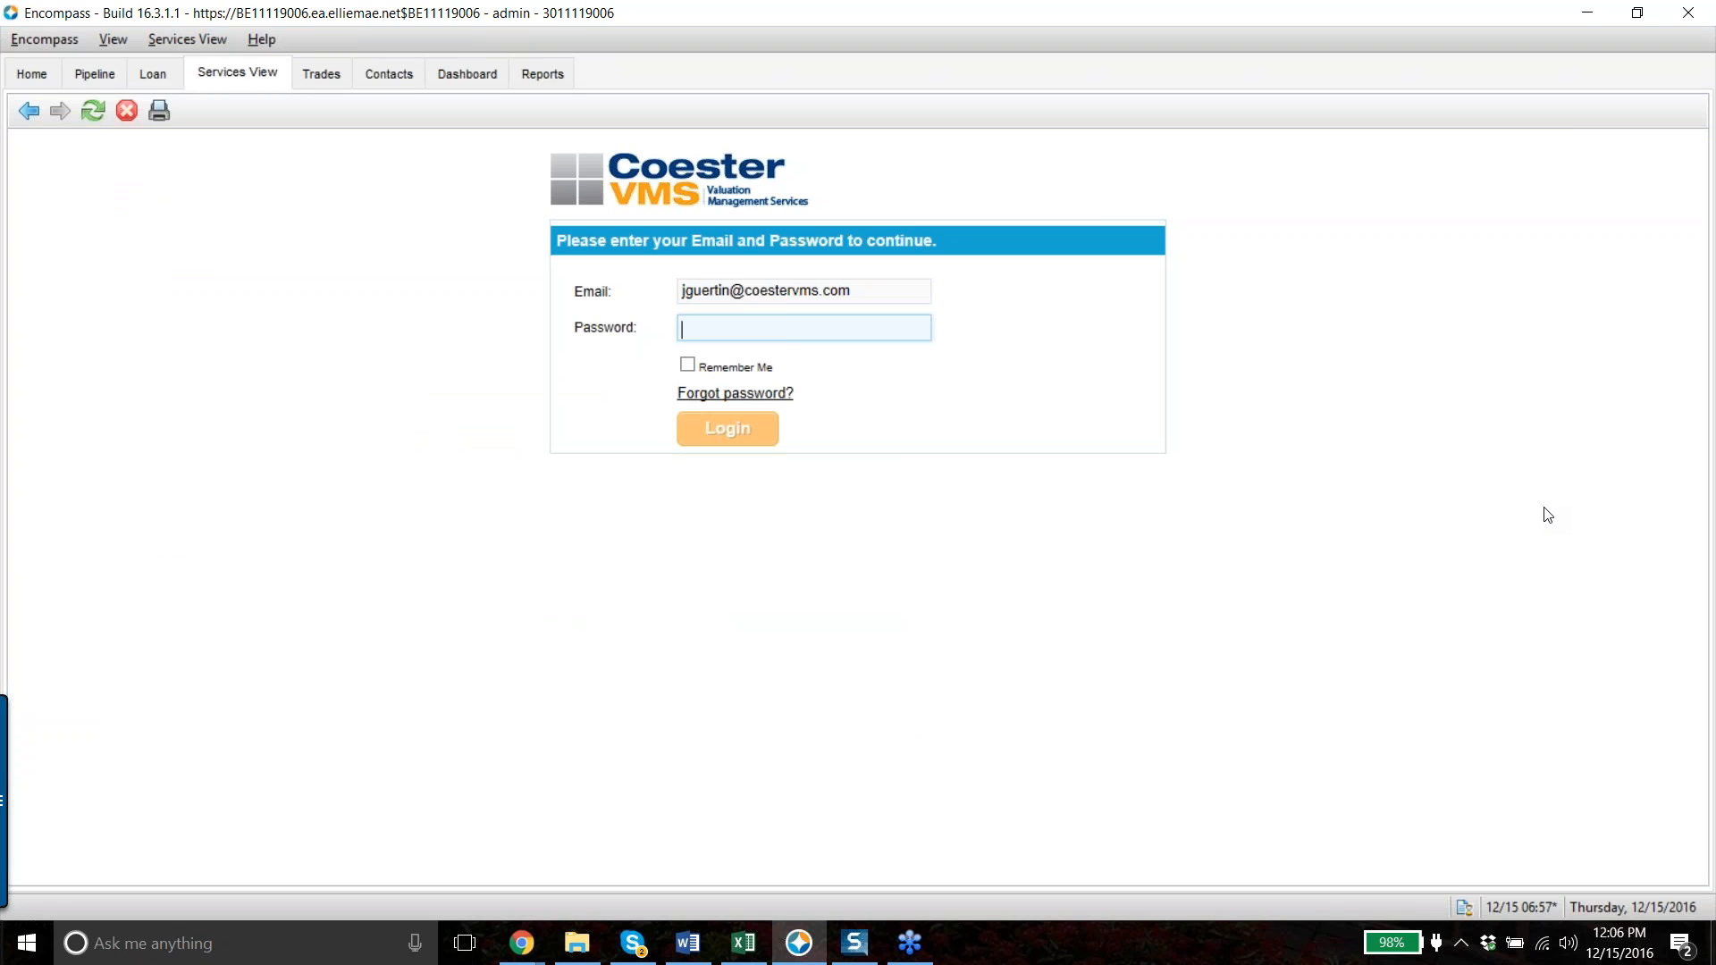
pyautogui.write('*')
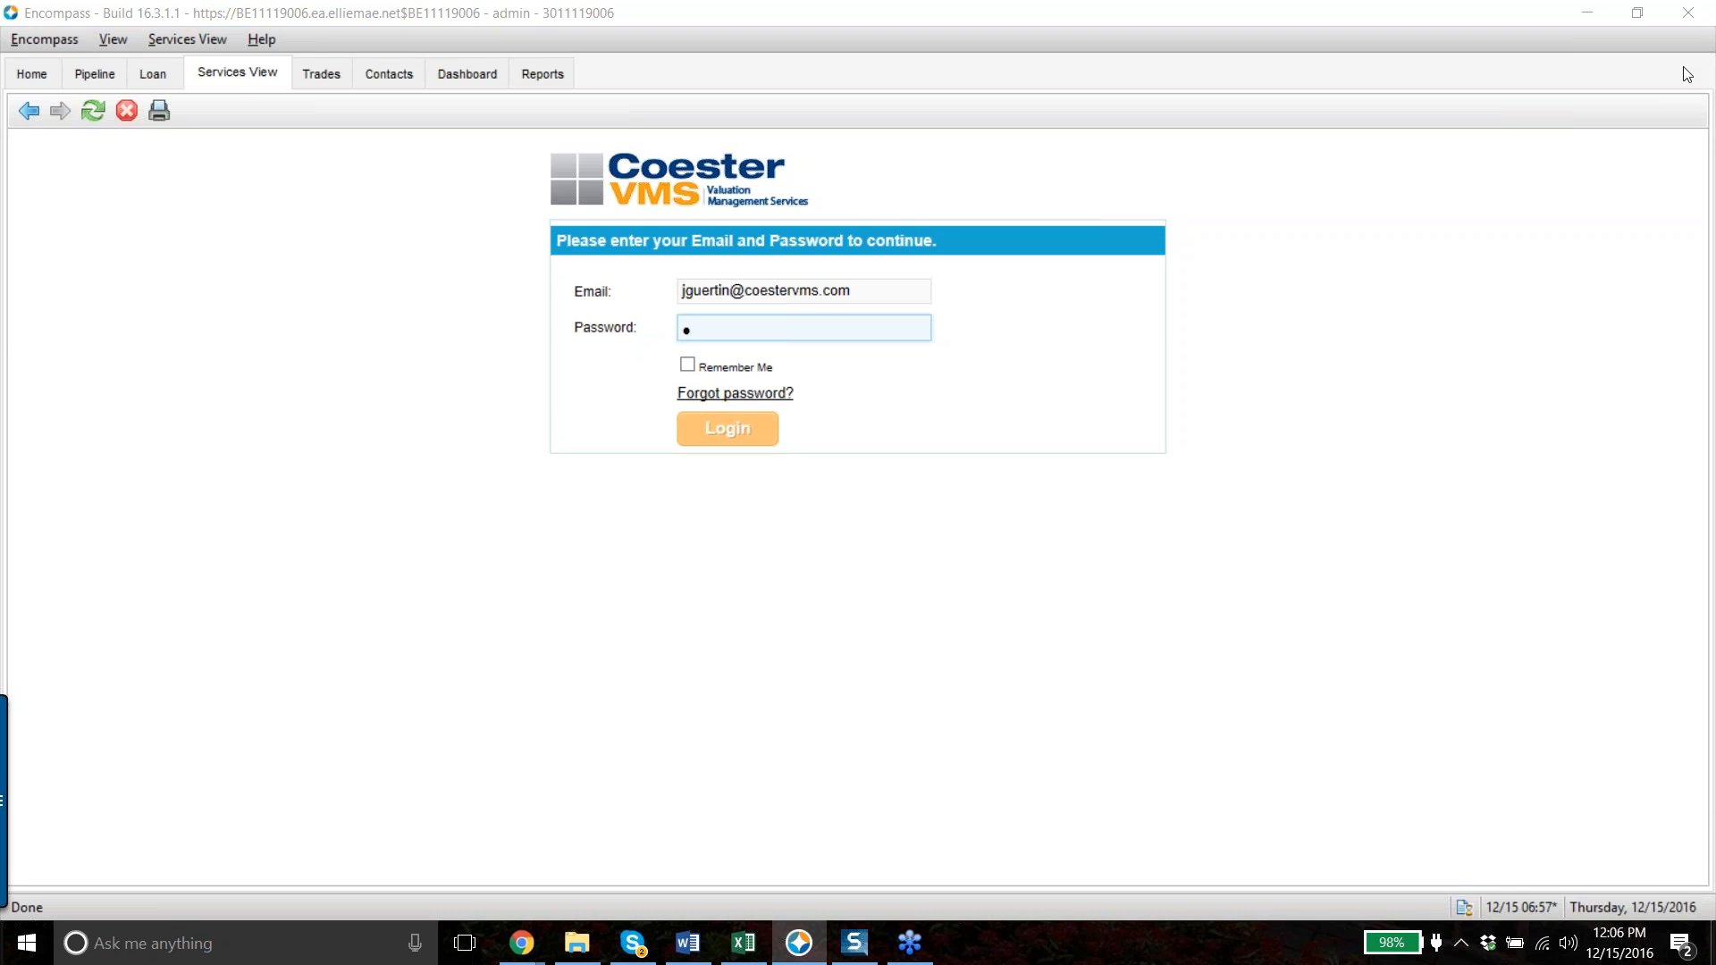
pyautogui.click(707, 332)
pyautogui.press('BackSpace')
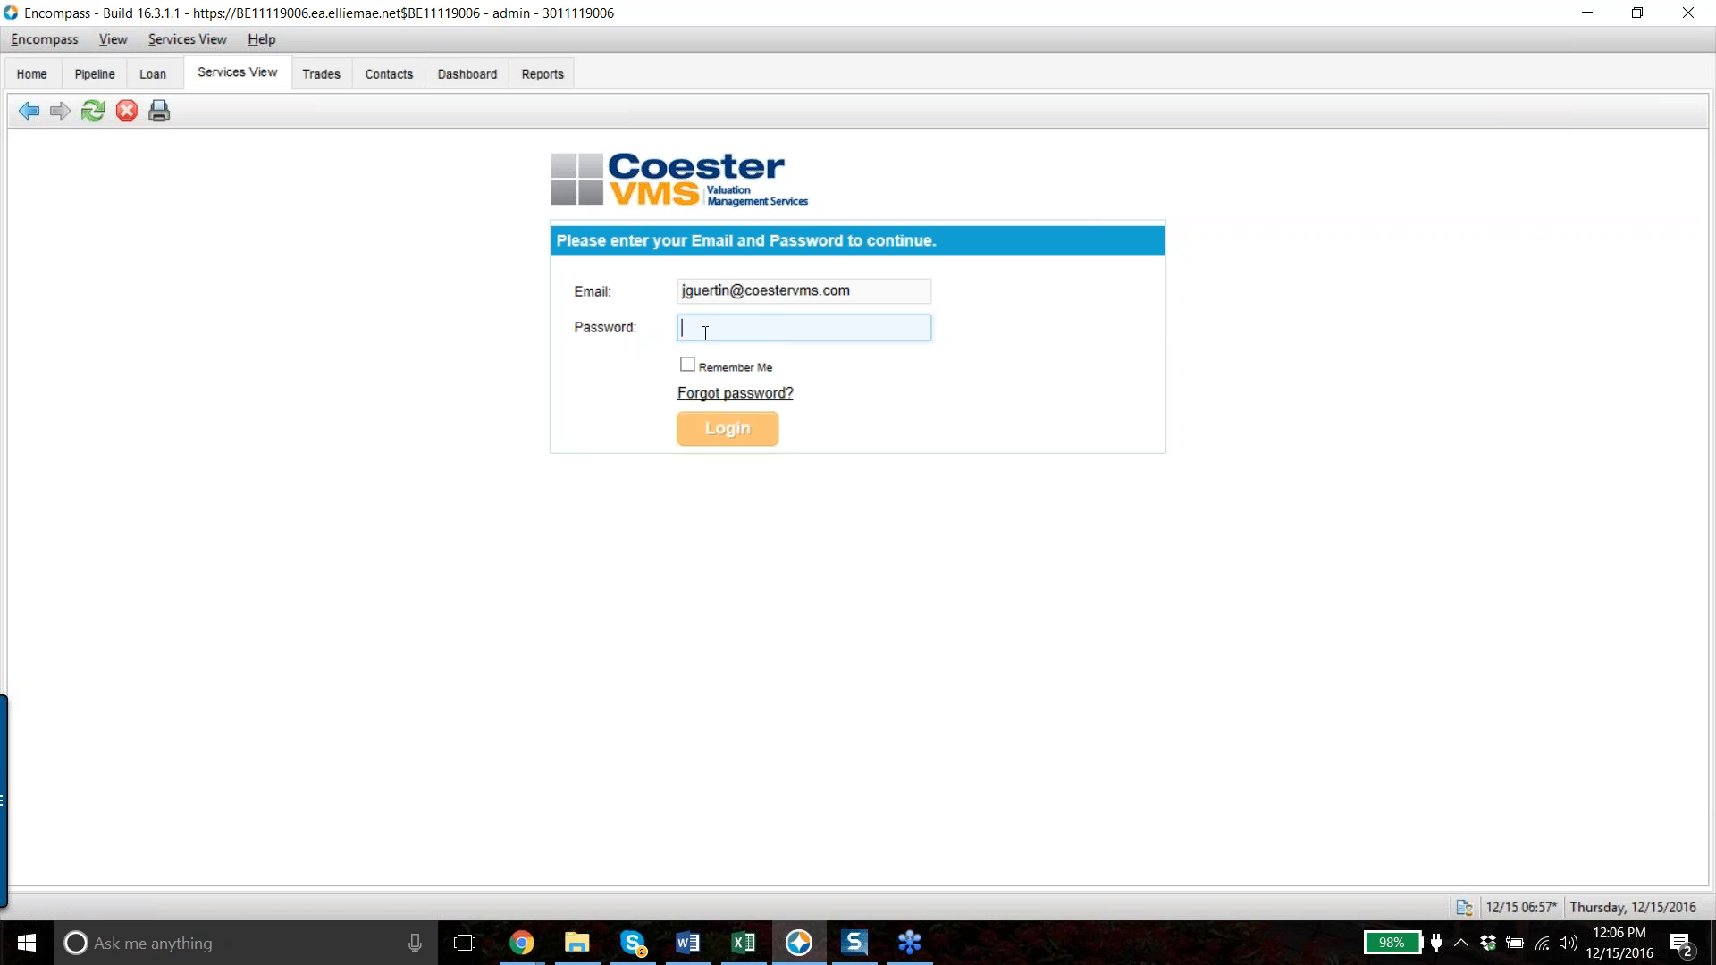
pyautogui.write('••••••••')
pyautogui.click(754, 427)
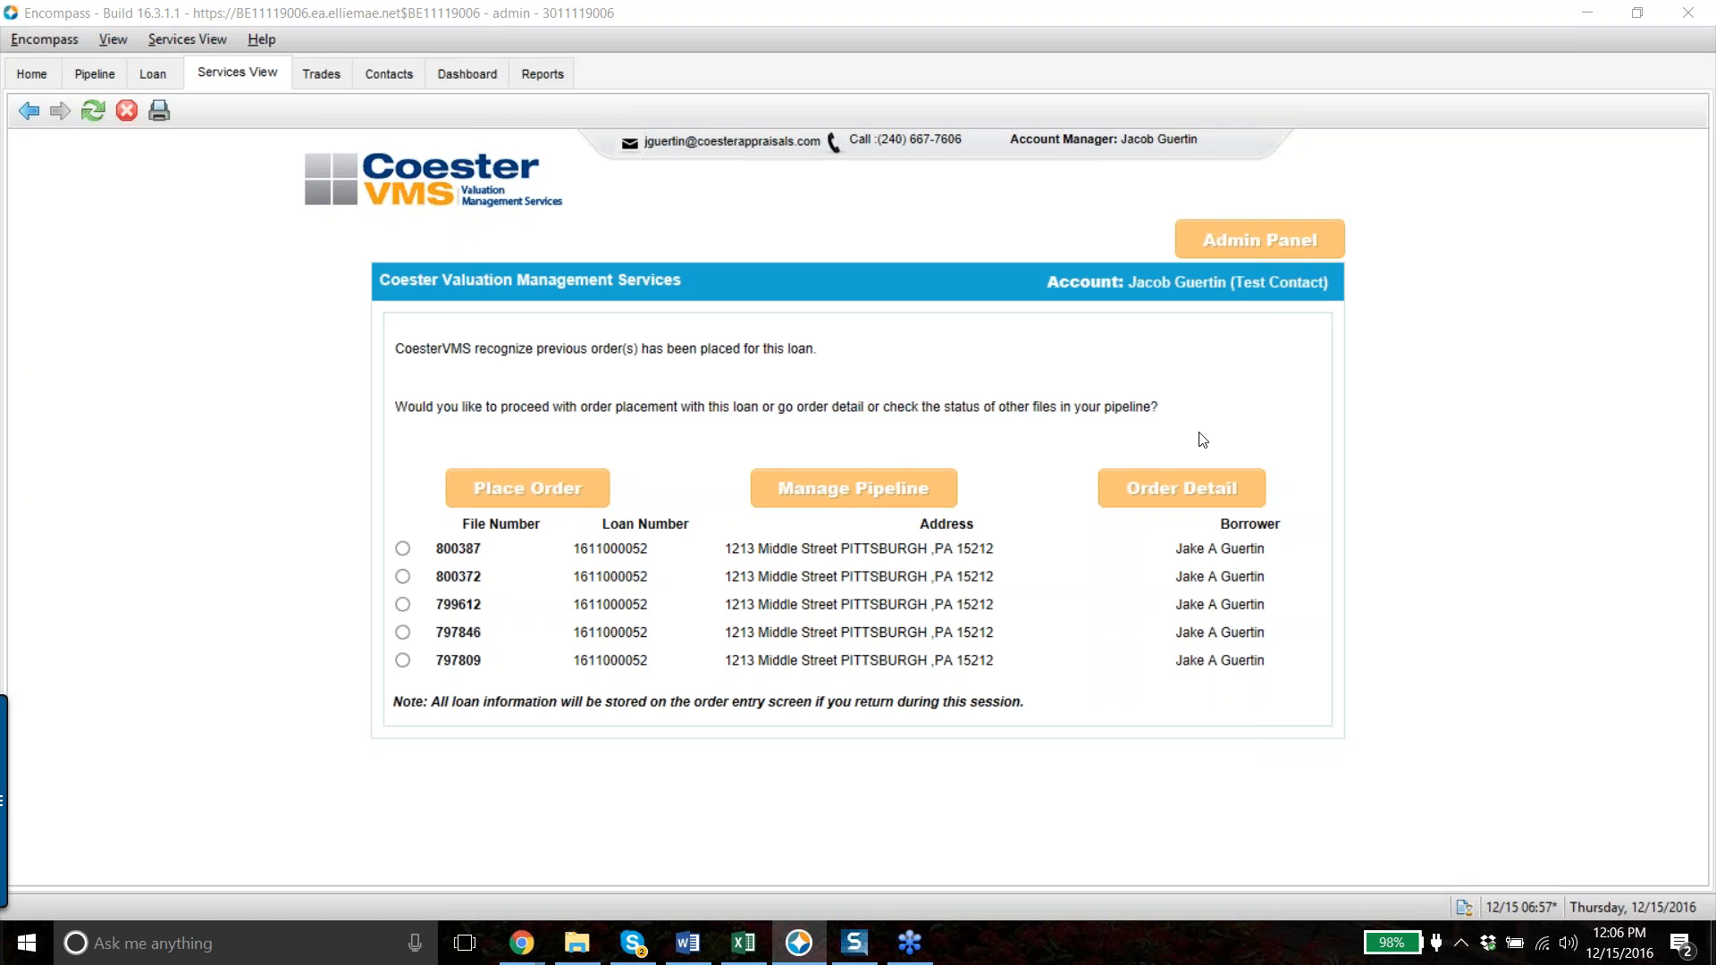
# - Open the Admin Panel and review which Field Sync rows are On or Off
pyautogui.click(1304, 249)
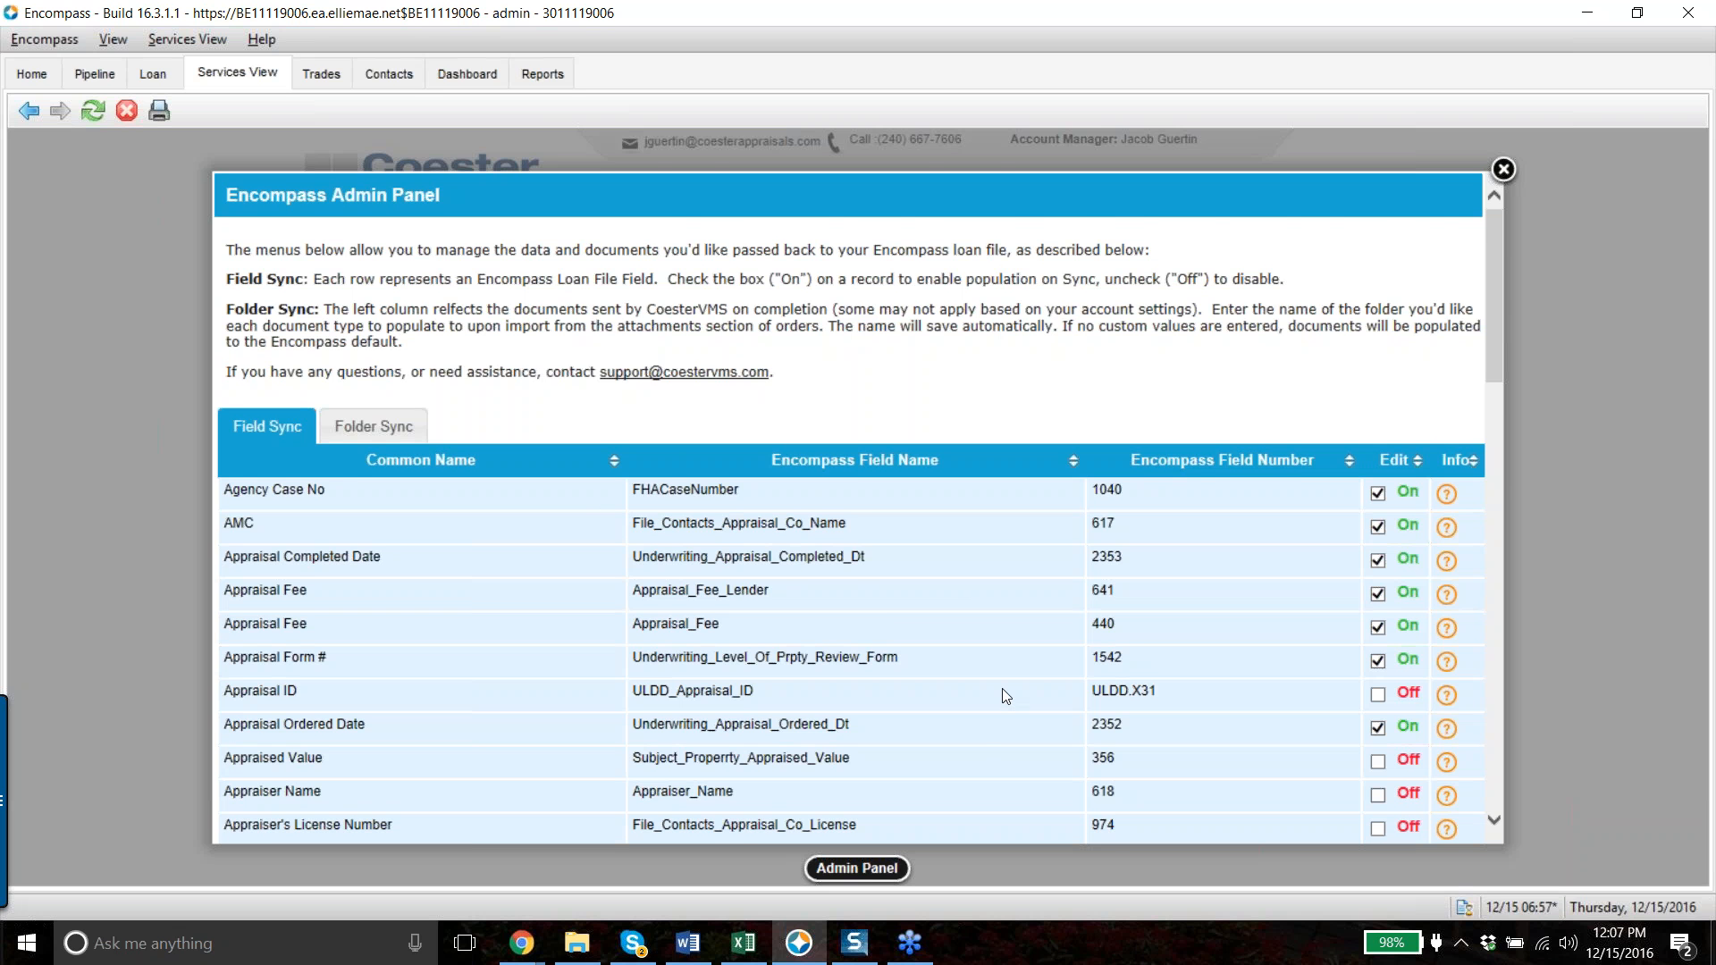
pyautogui.scroll(-5, 1006, 695)
pyautogui.scroll(5, 1005, 696)
pyautogui.scroll(-3, 1226, 740)
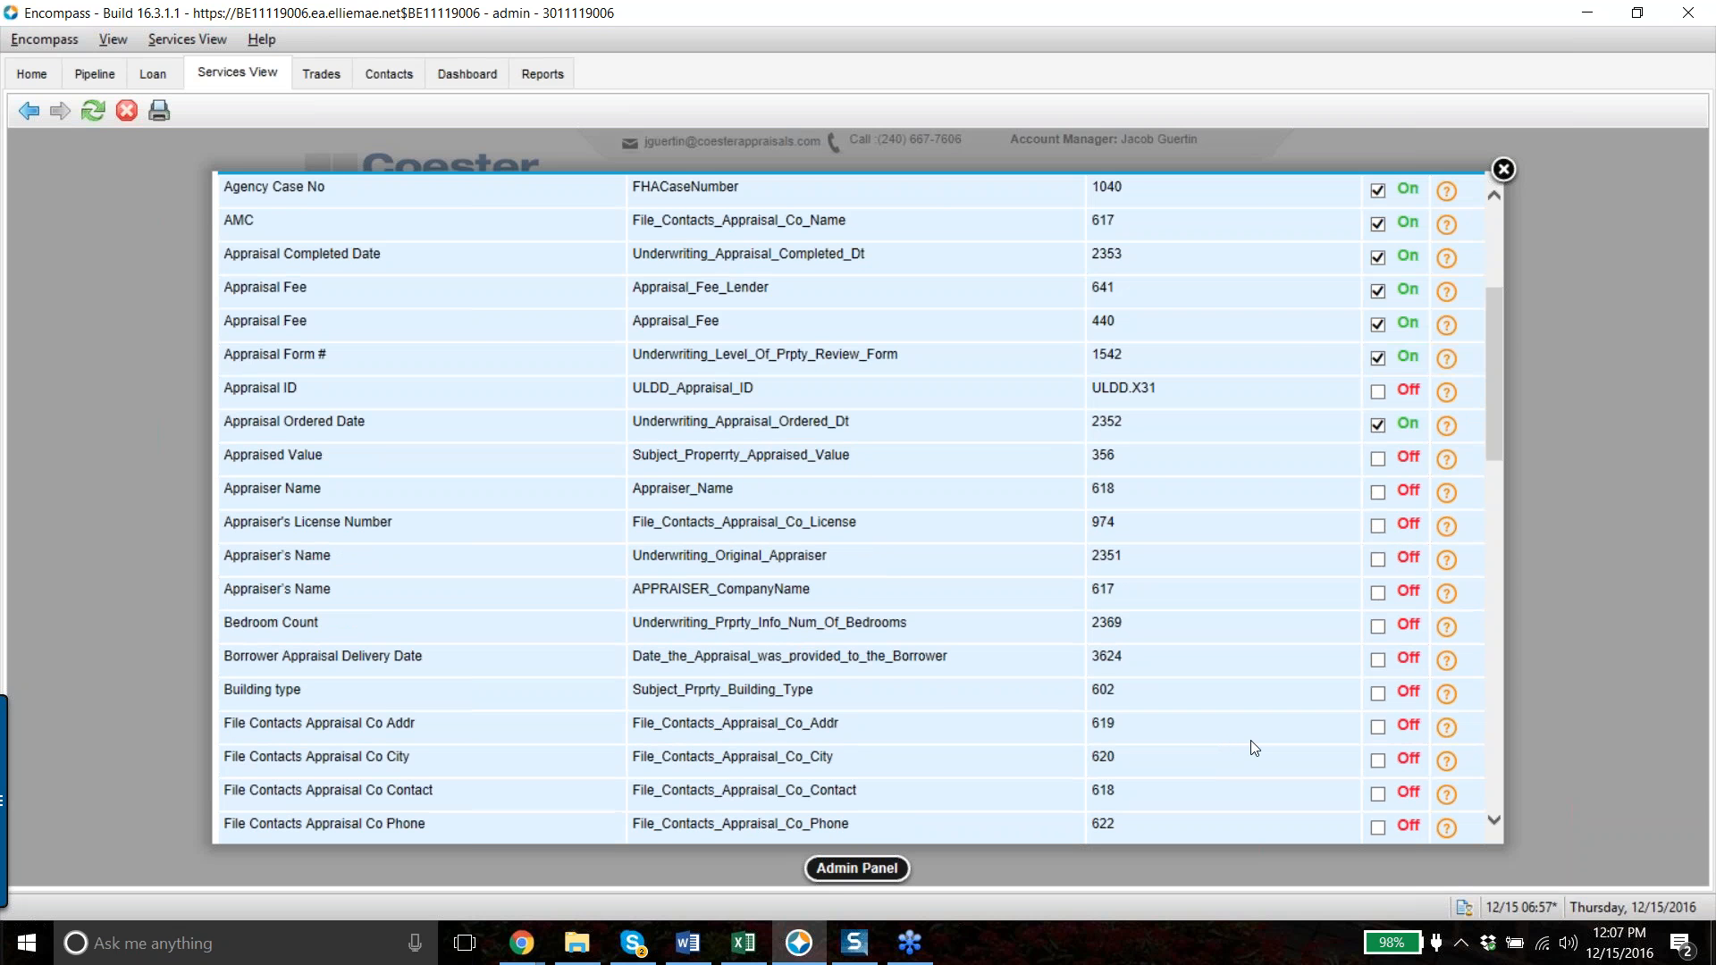
pyautogui.scroll(-2, 1297, 623)
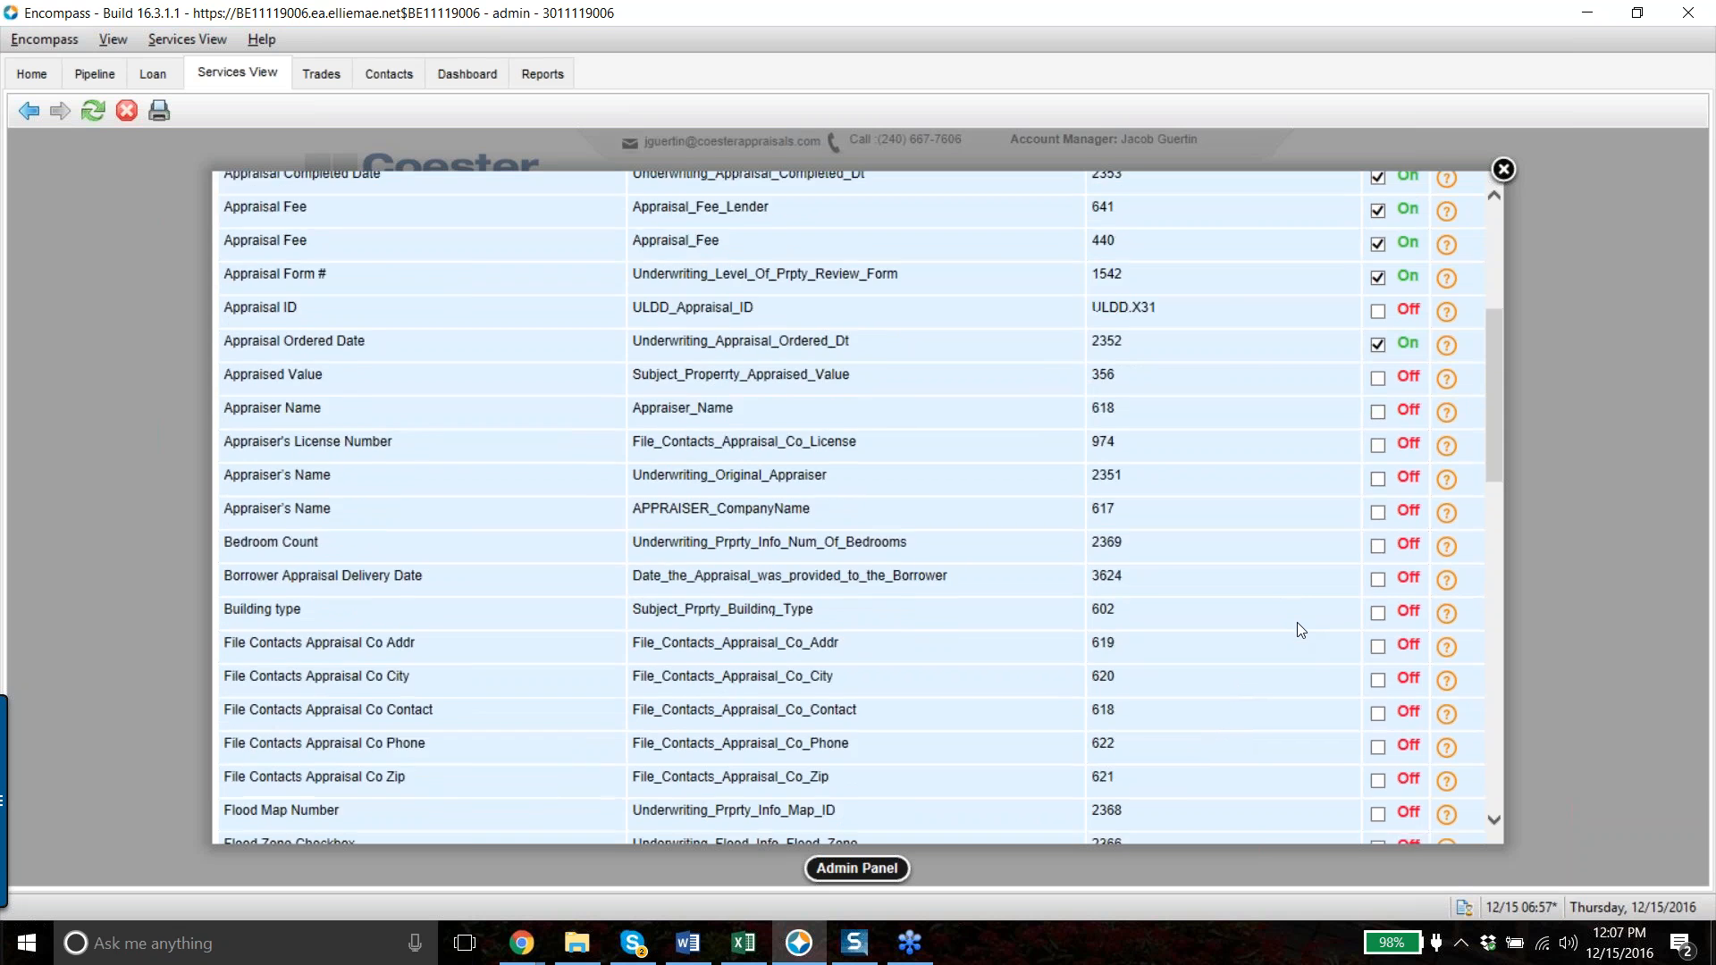
pyautogui.scroll(4, 1148, 565)
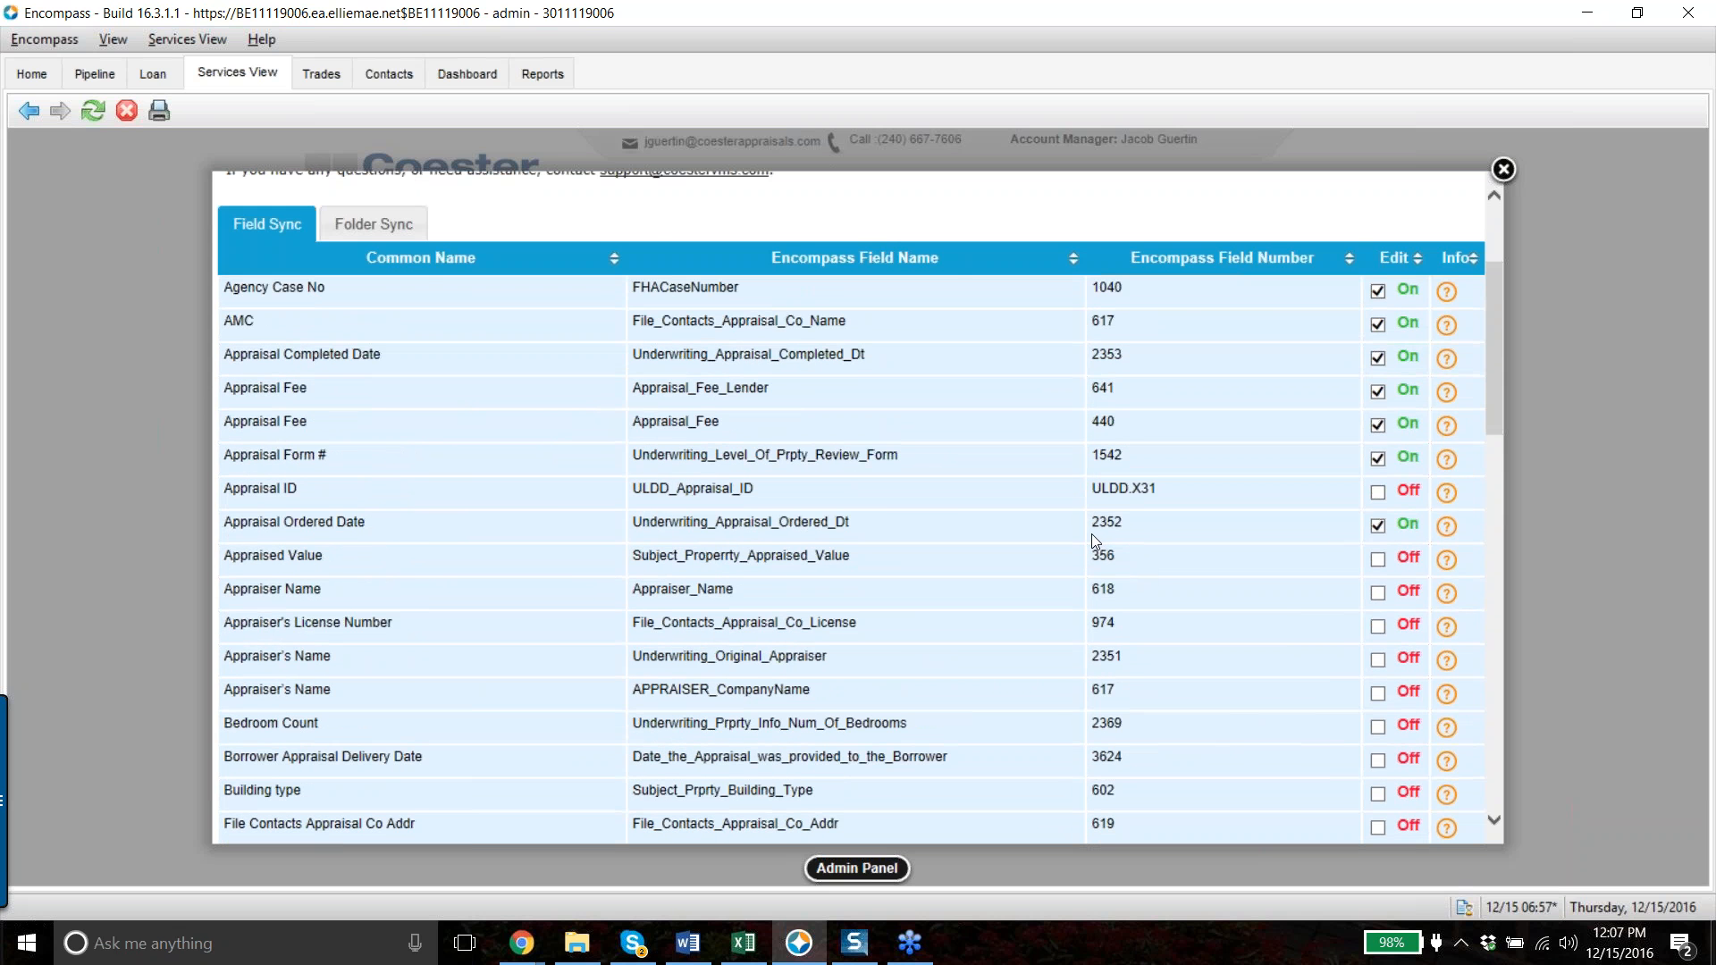
pyautogui.scroll(3, 1091, 534)
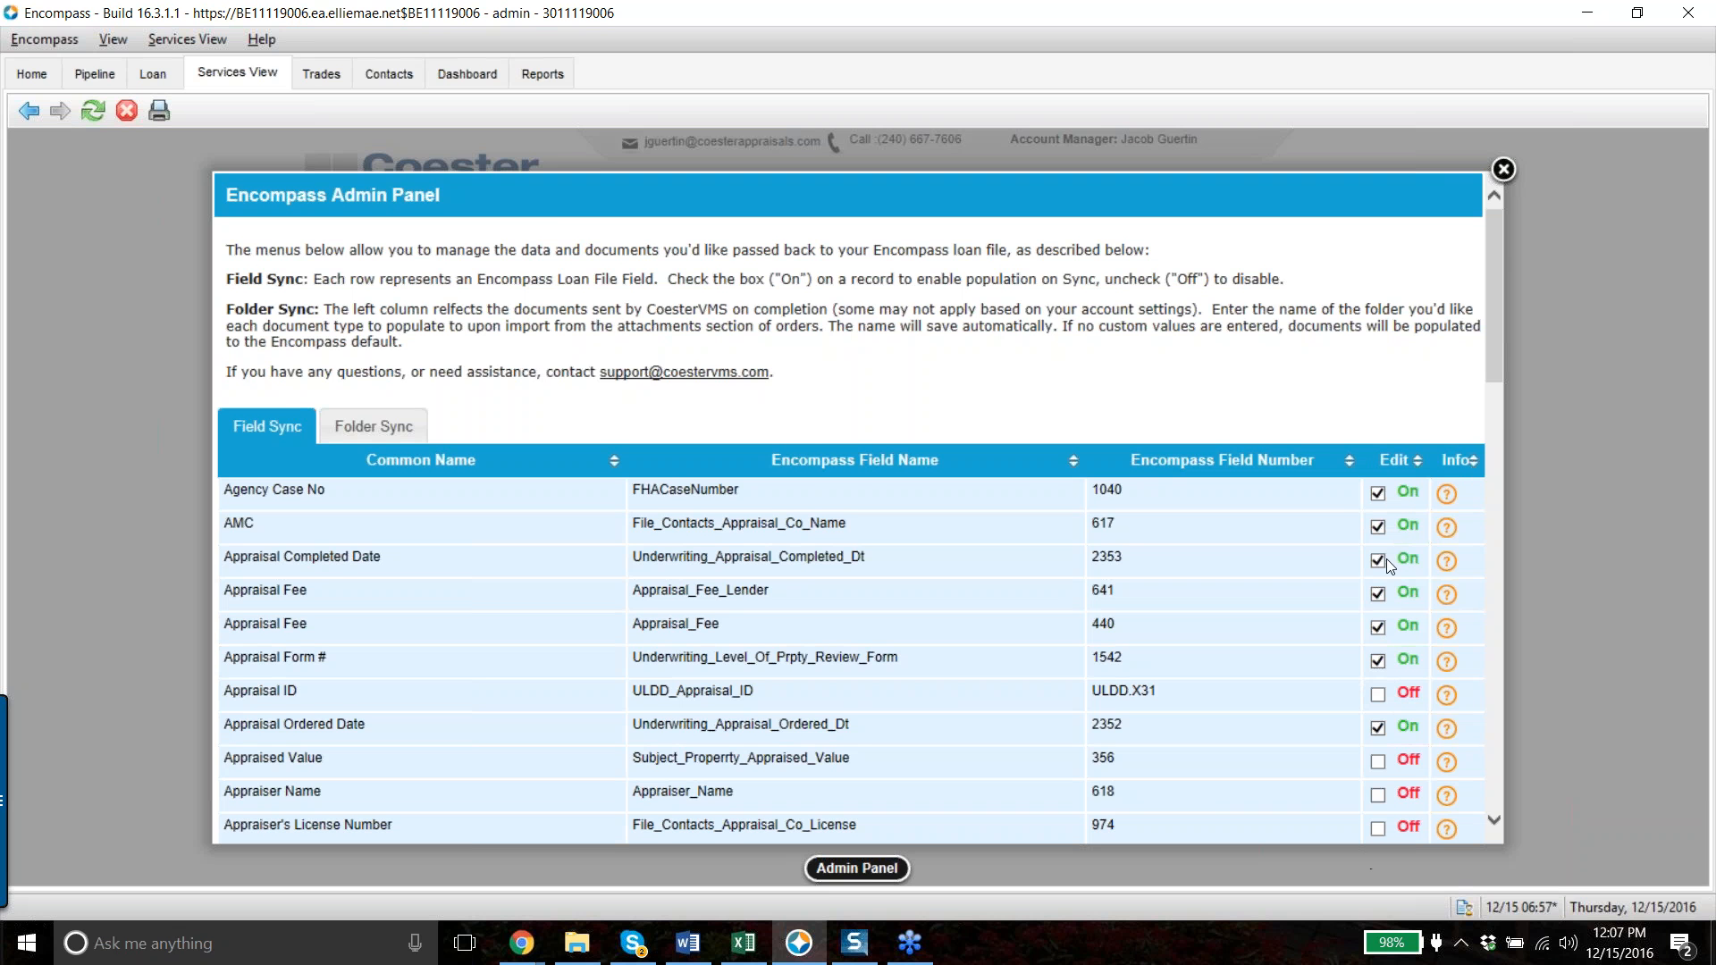
pyautogui.scroll(-3, 1395, 679)
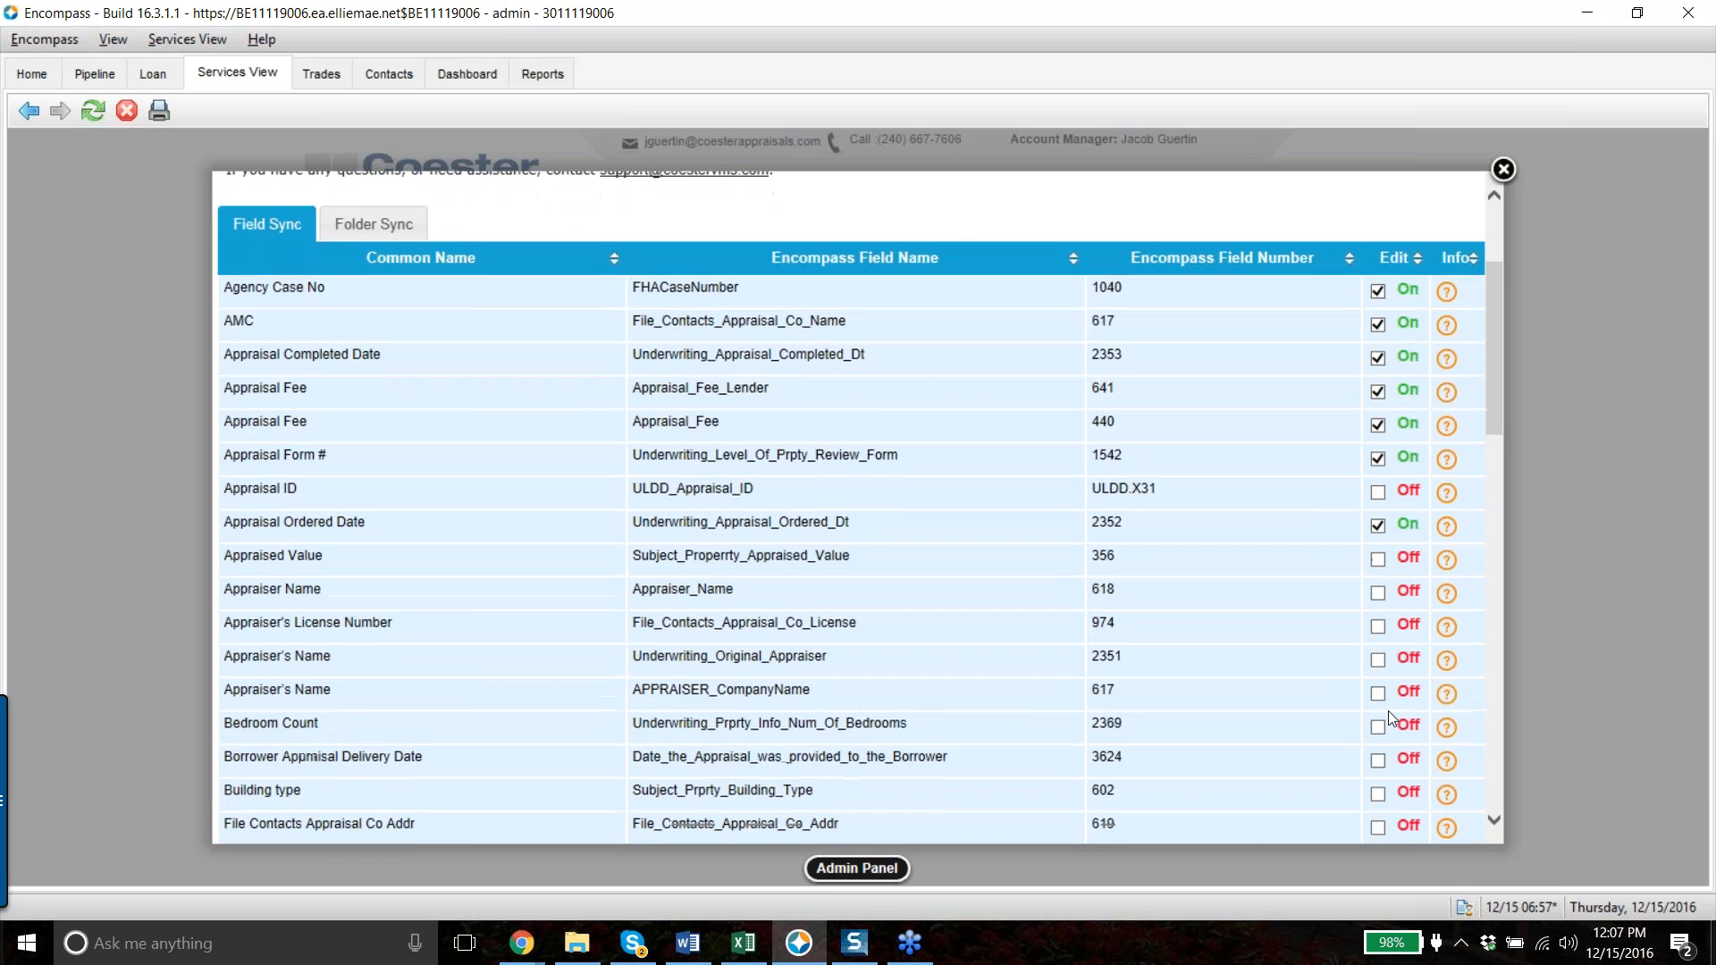
# - Enable Appraised Value sync, disable Appraisal Form # sync, and show the Folder Sync mappings
pyautogui.click(1377, 561)
pyautogui.click(1374, 463)
pyautogui.click(361, 231)
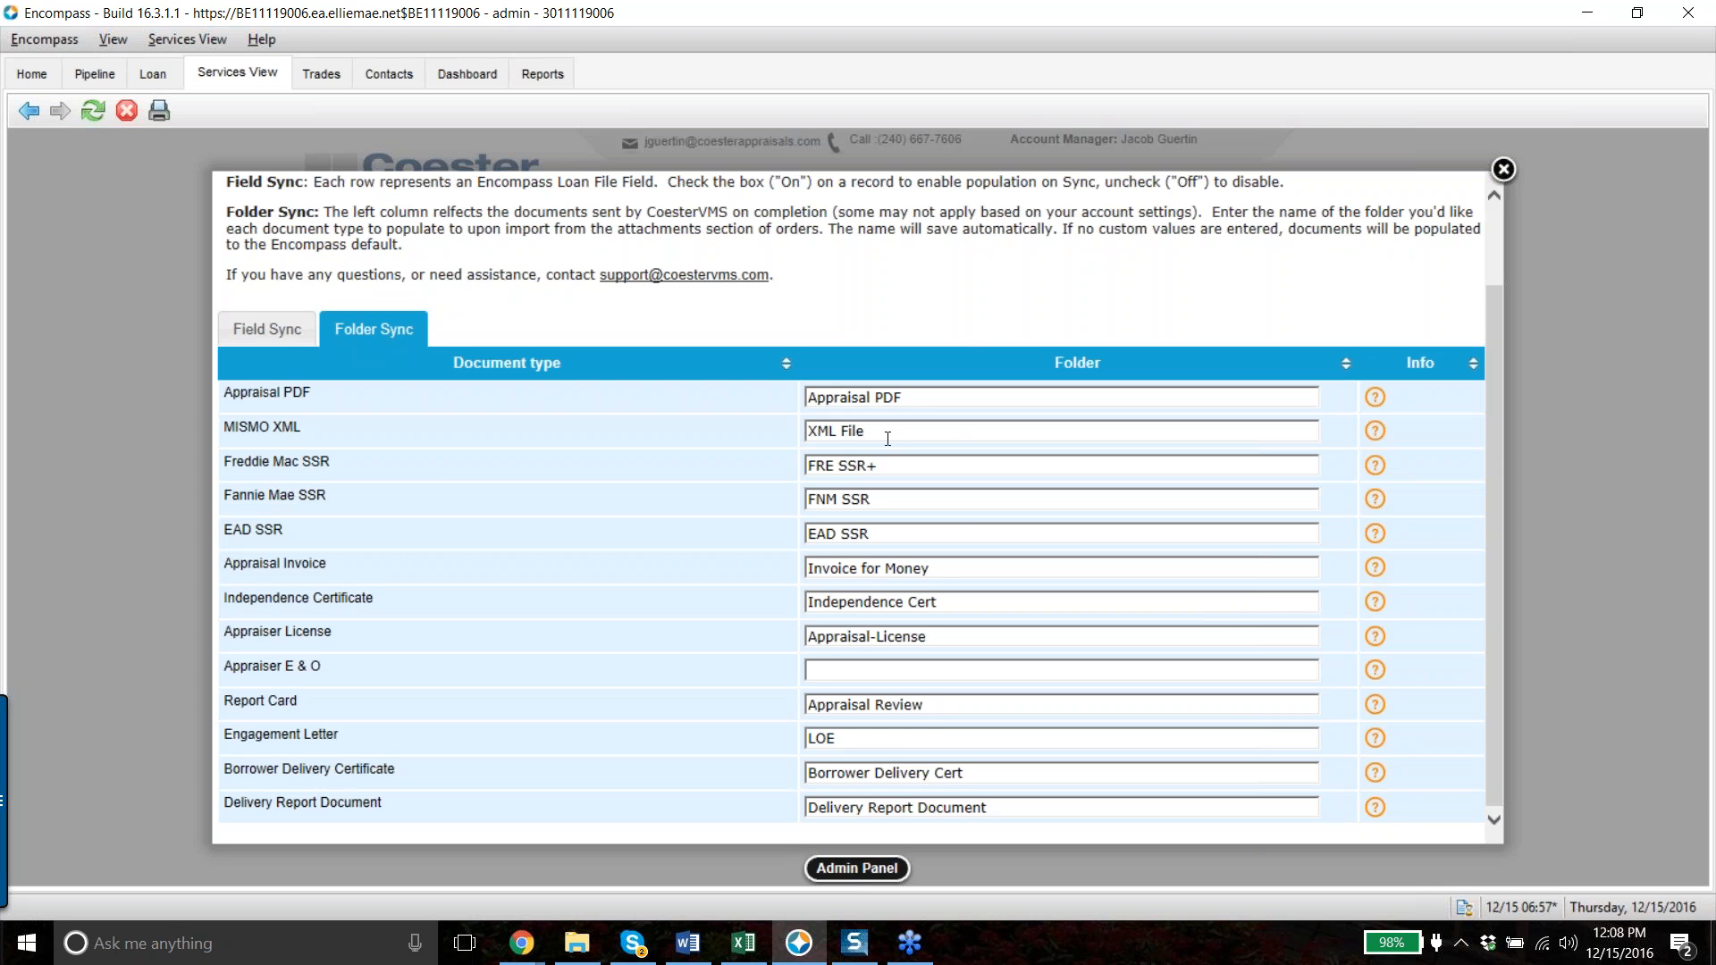
# - Rename the MISMO XML folder to 'Appraisal XML File', then go back to Field Sync
pyautogui.click(808, 432)
pyautogui.write('Appraisal')
pyautogui.click(954, 459)
pyautogui.click(267, 329)
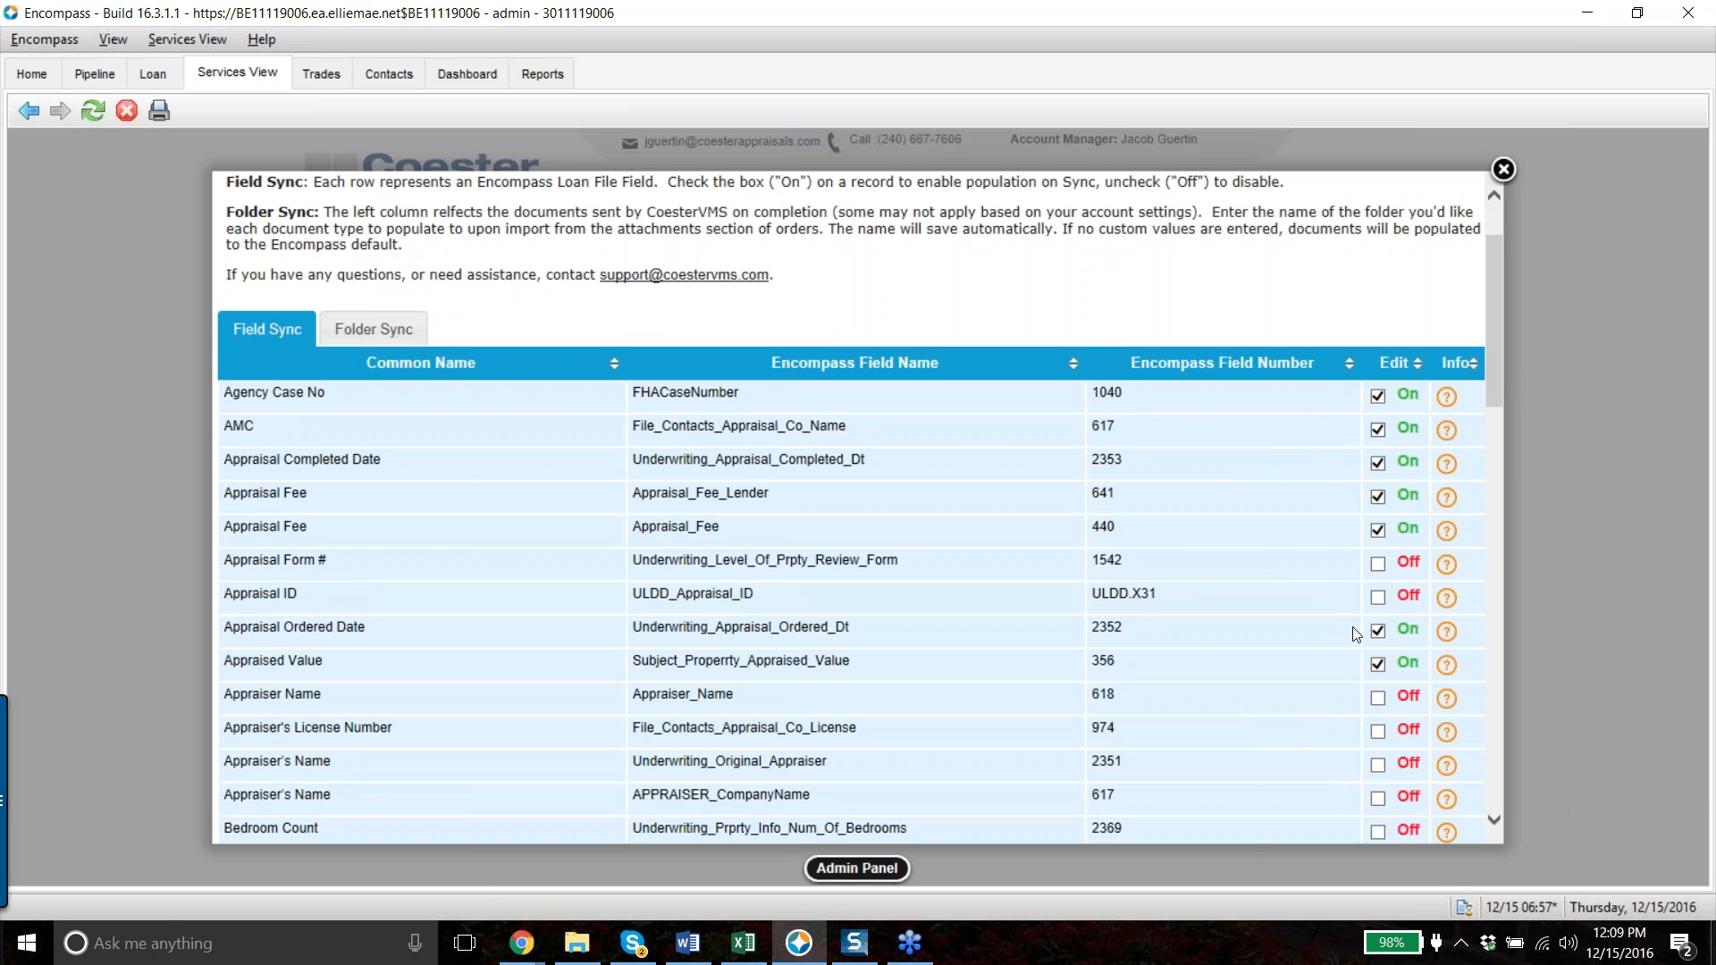
# - View and dismiss the Agency Case No description, then return to Folder Sync
pyautogui.click(1446, 399)
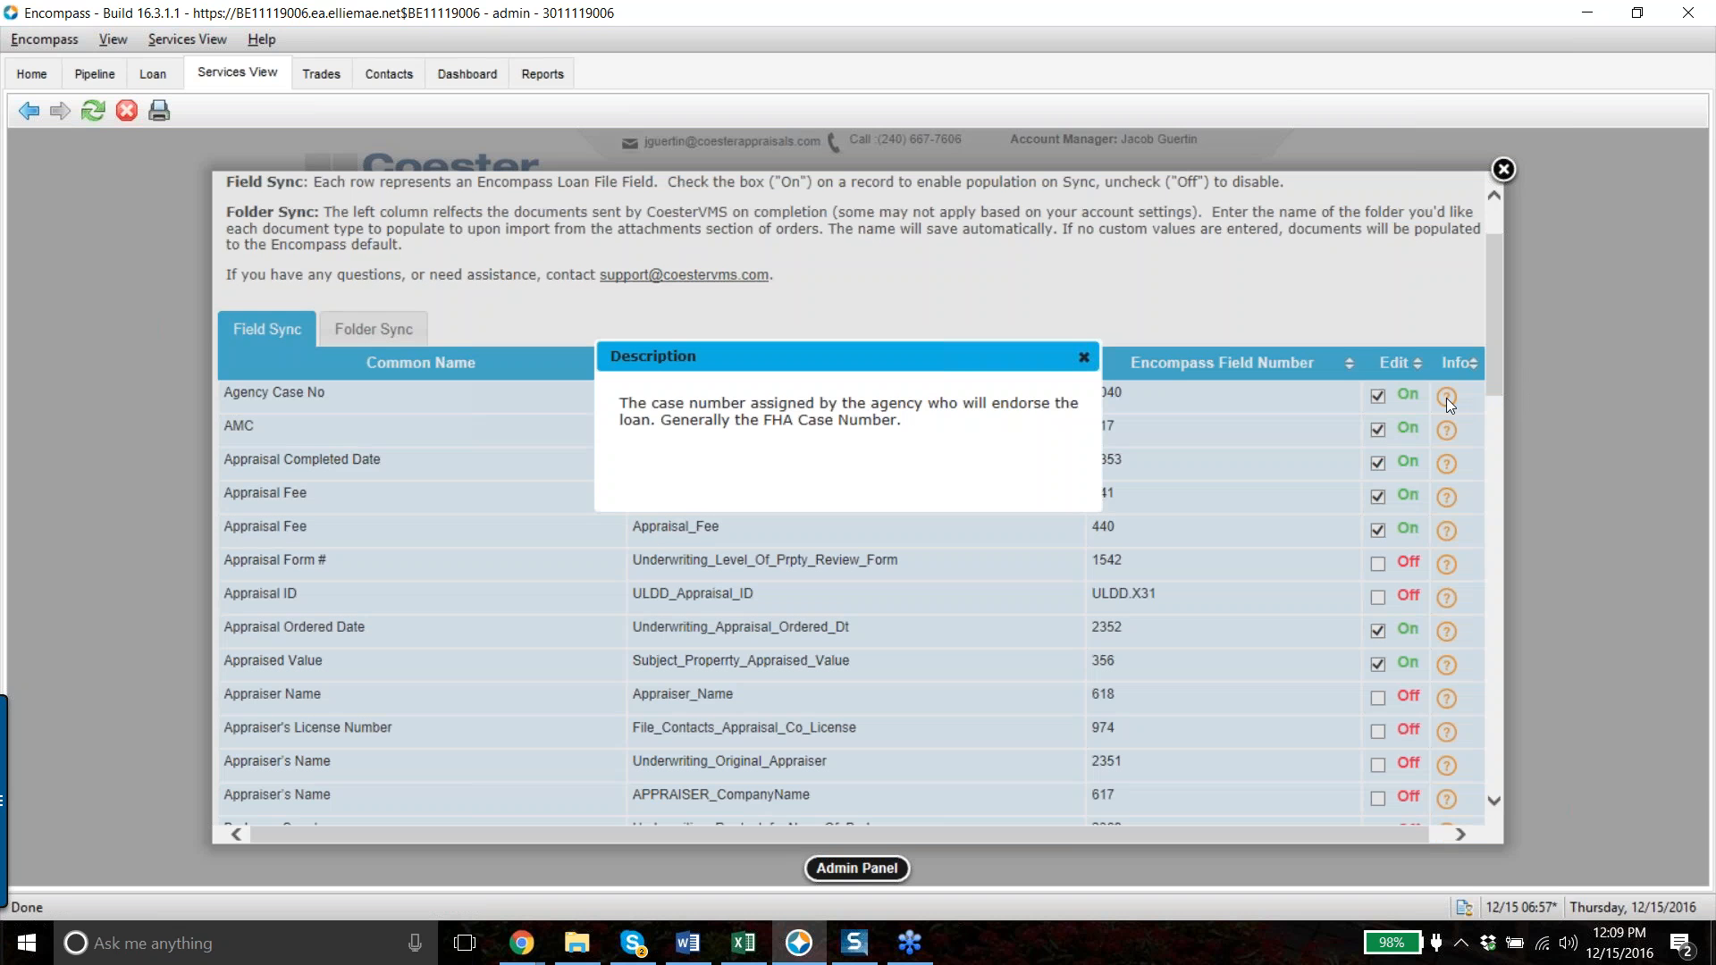
pyautogui.click(1083, 359)
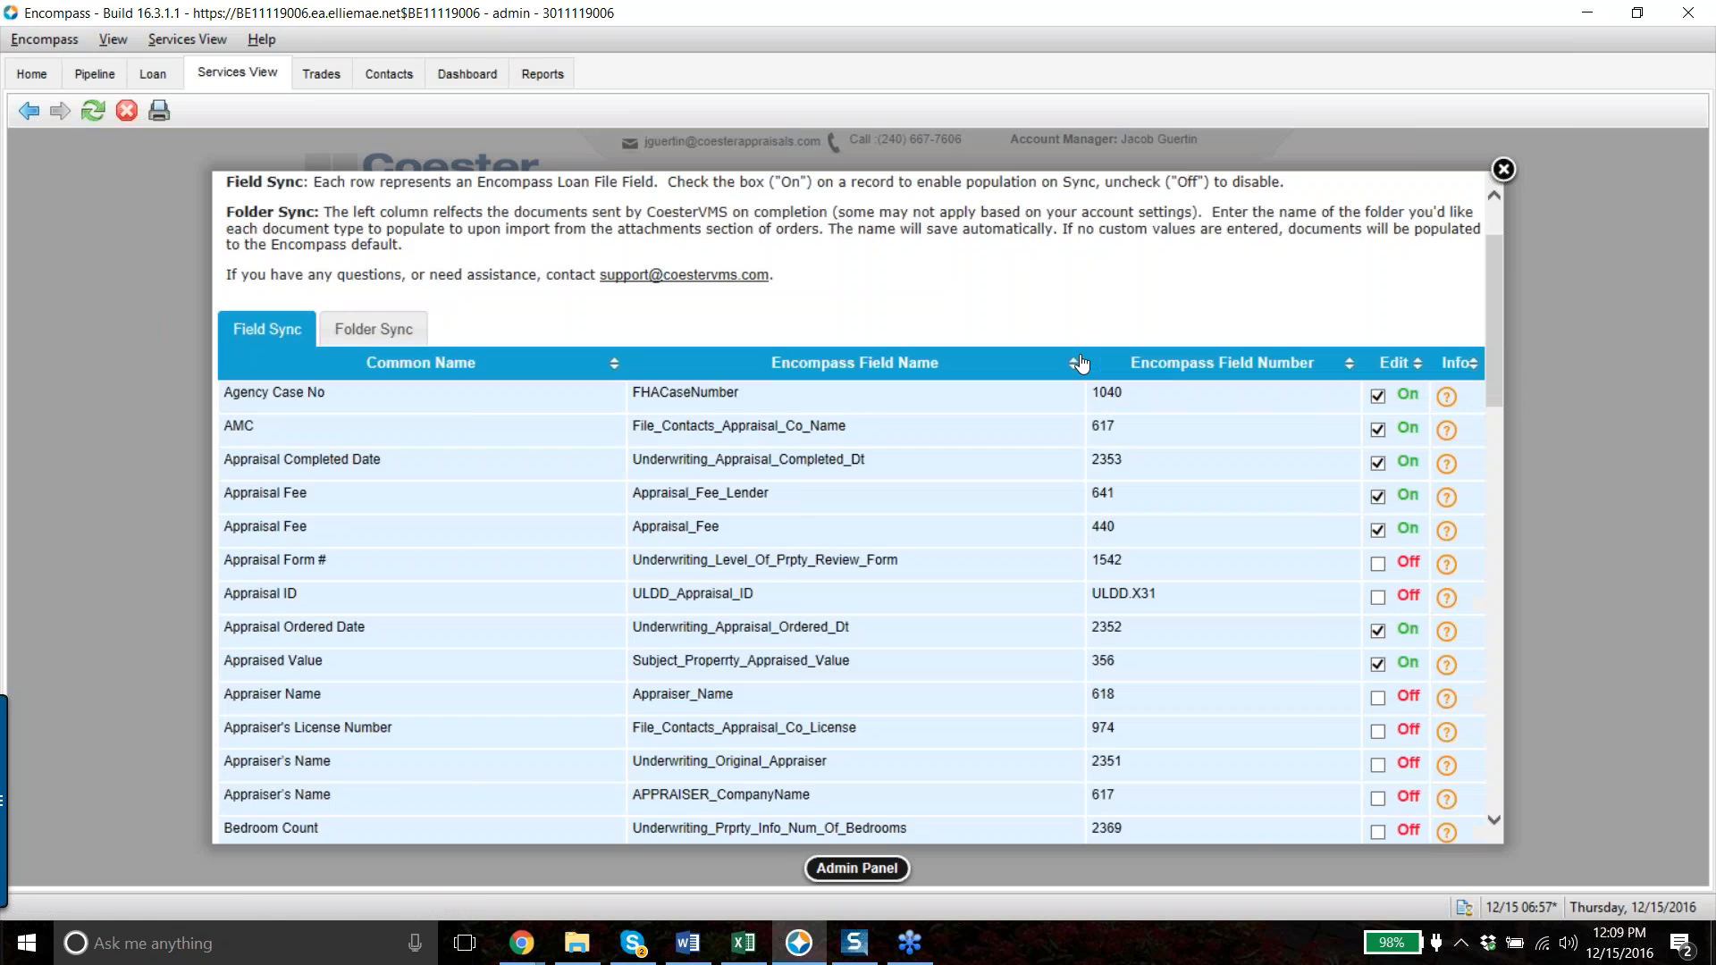
pyautogui.click(374, 329)
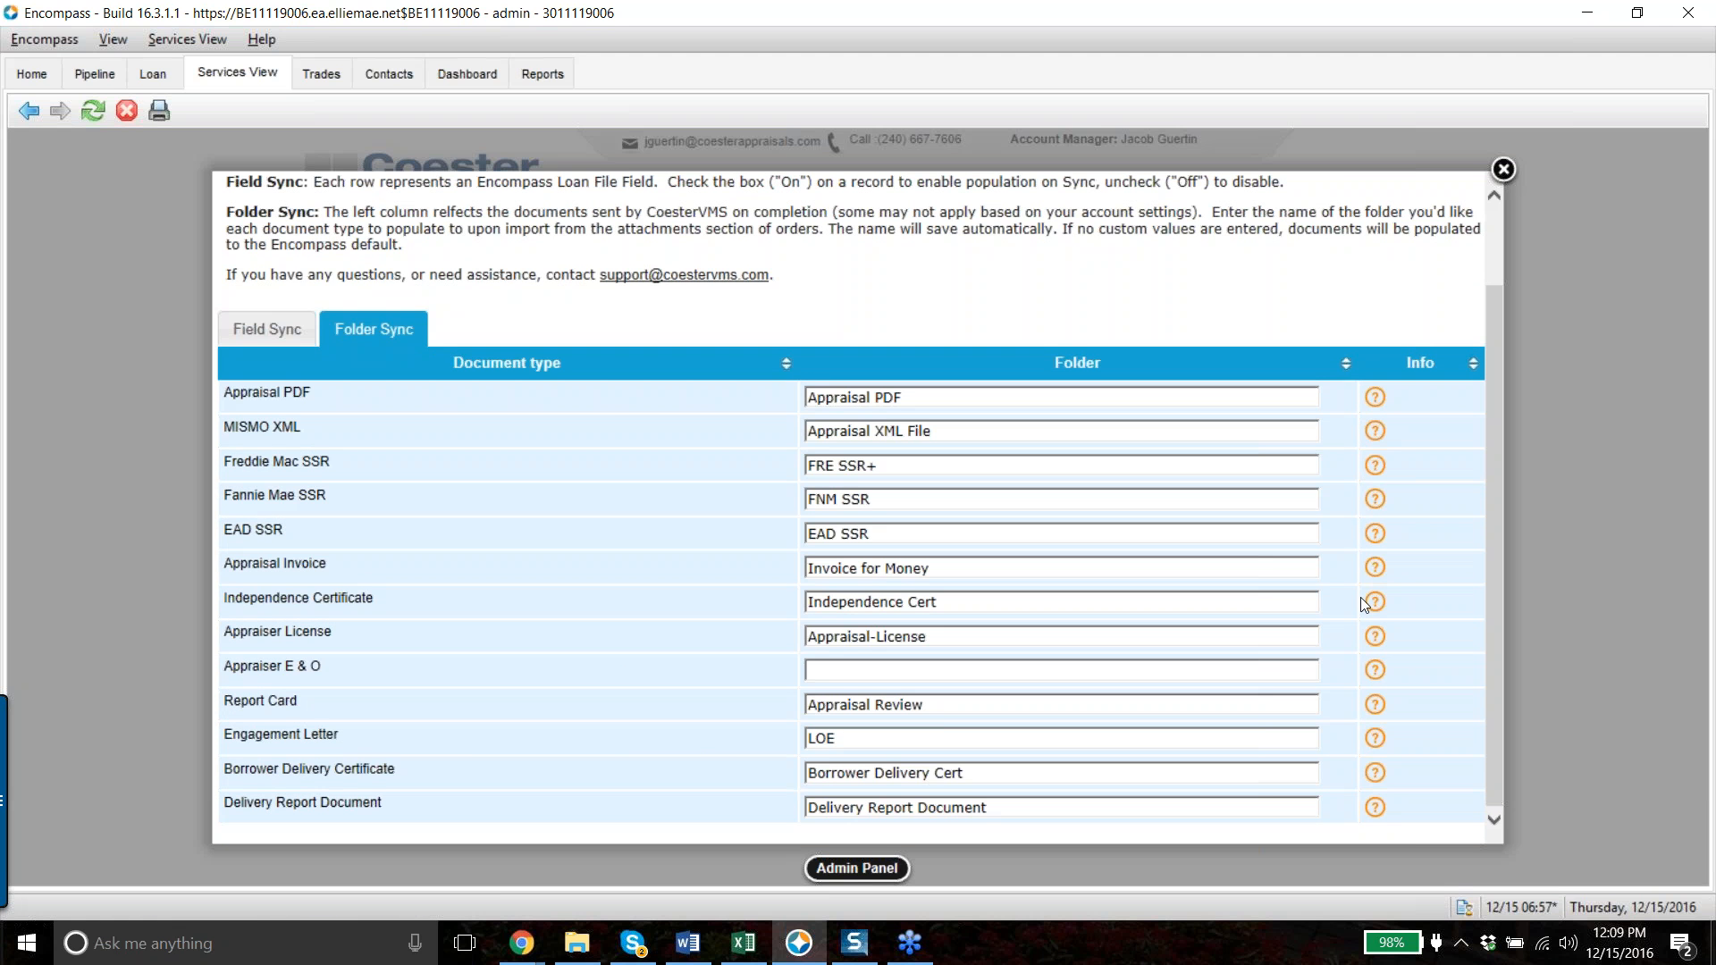
# - View and dismiss the description for the Freddie Mac SSR row
pyautogui.click(1375, 466)
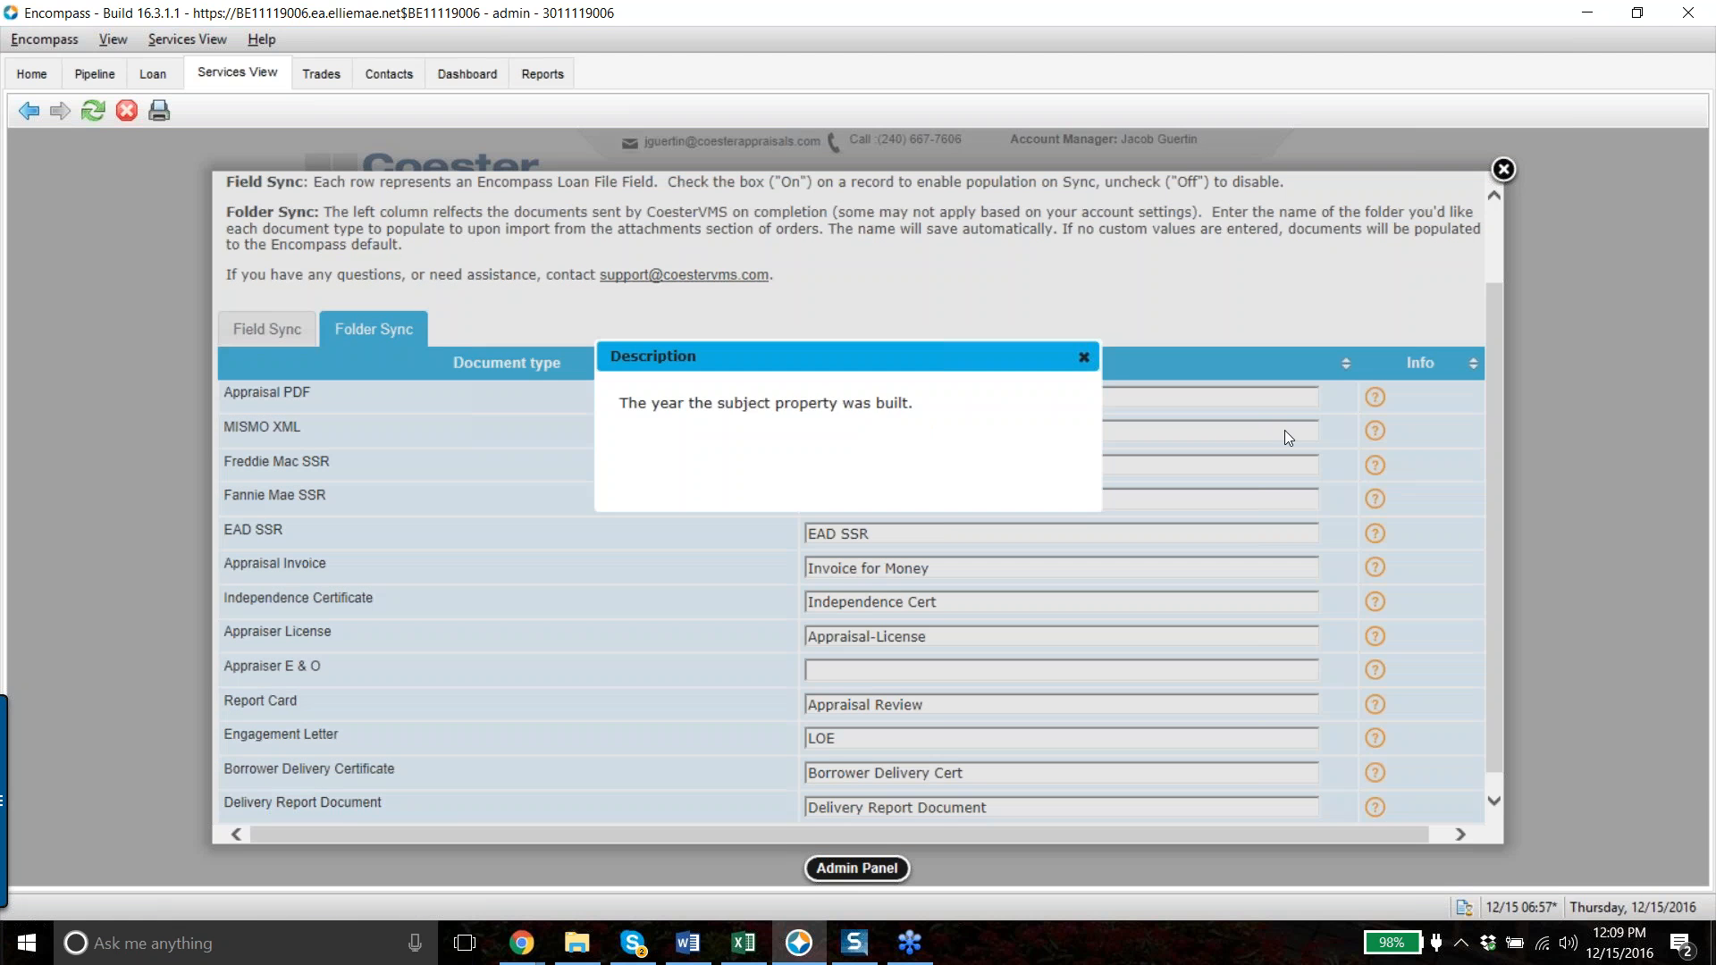
pyautogui.click(1083, 358)
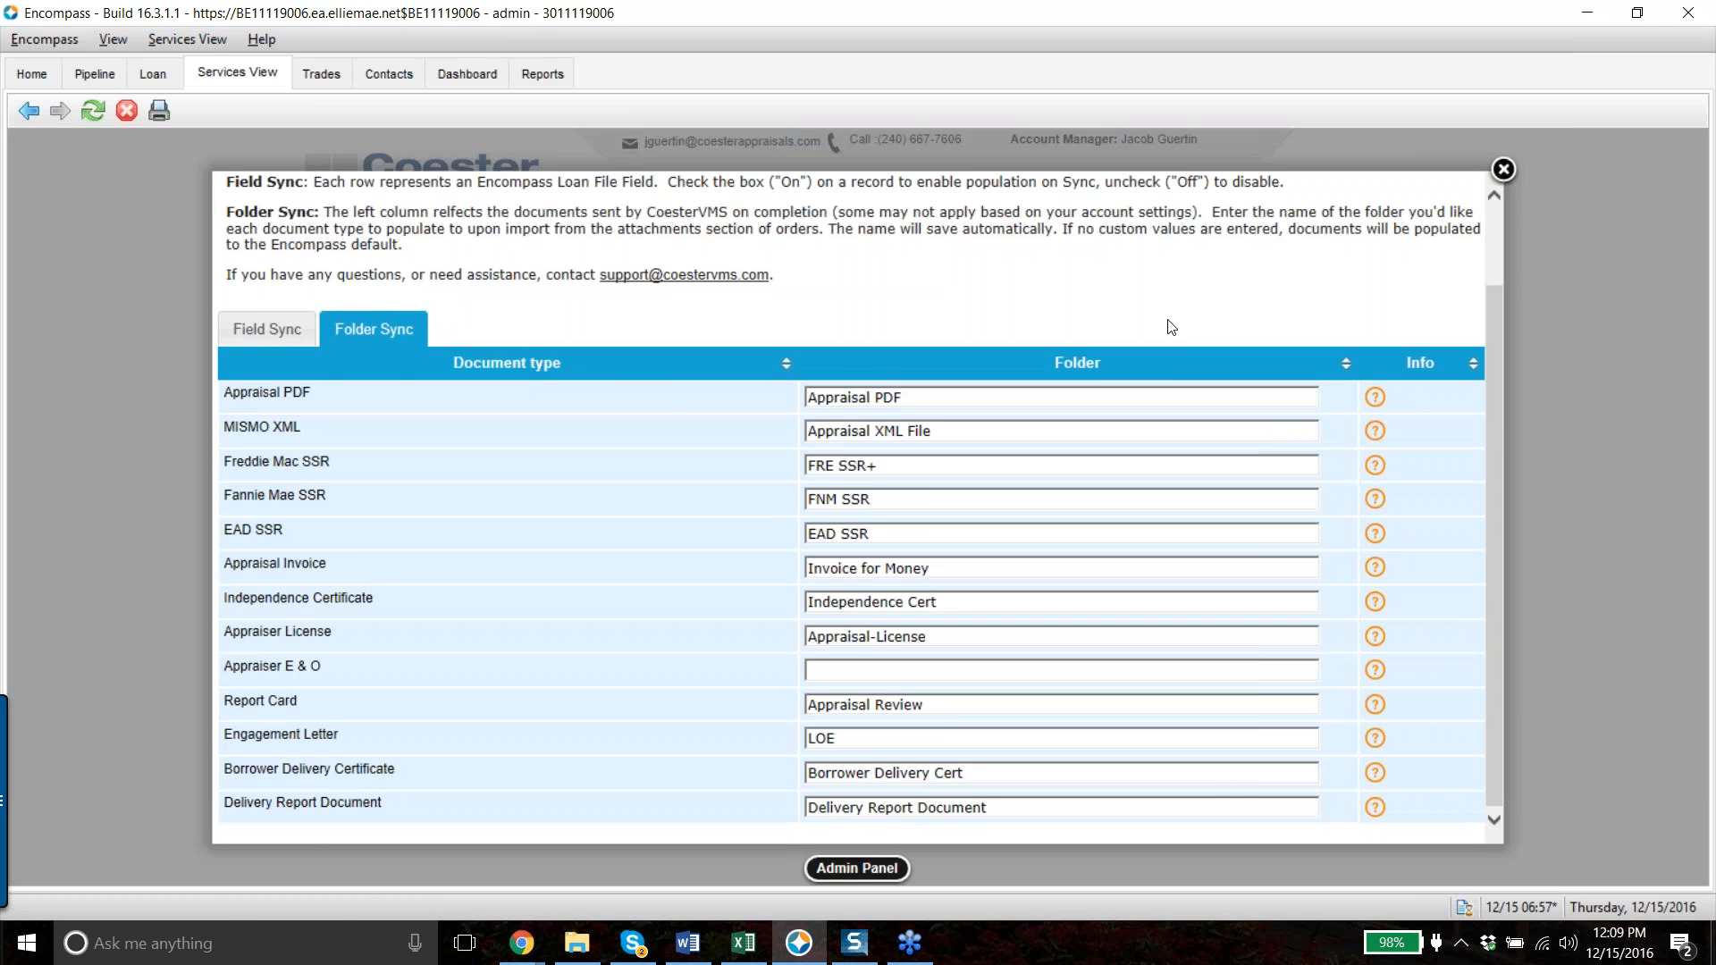
pyautogui.scroll(2, 1171, 328)
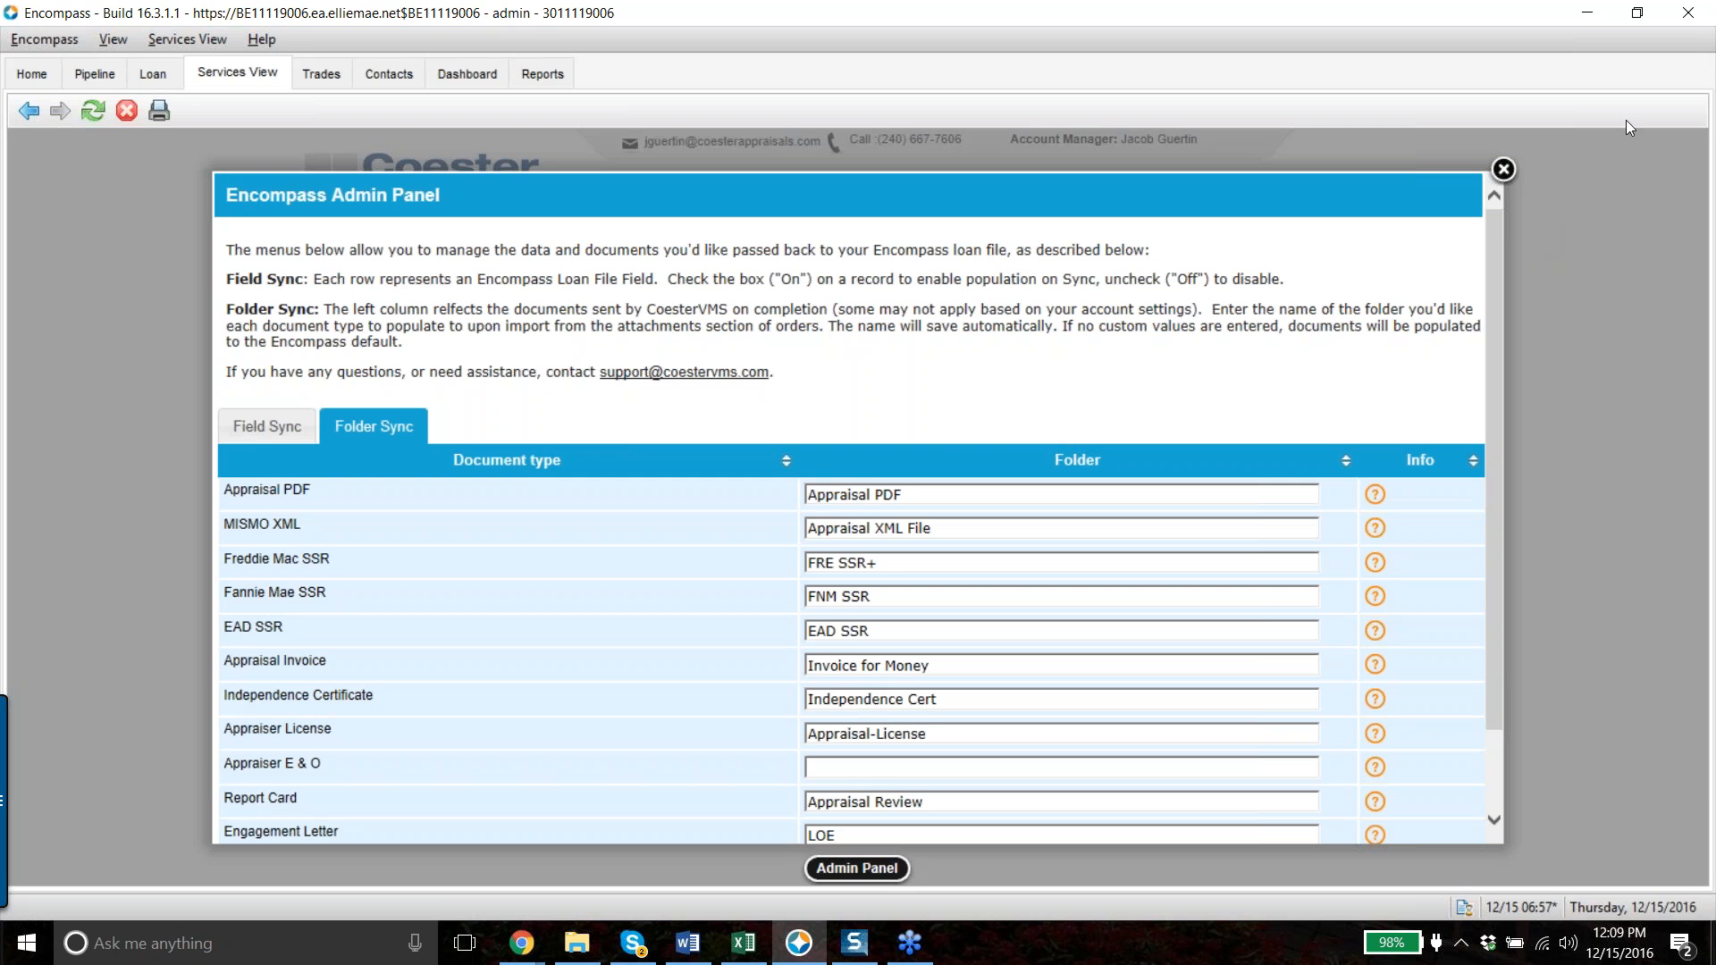
# - Close the Admin Panel, reopen it to check Field Sync, and close it again
pyautogui.click(1503, 169)
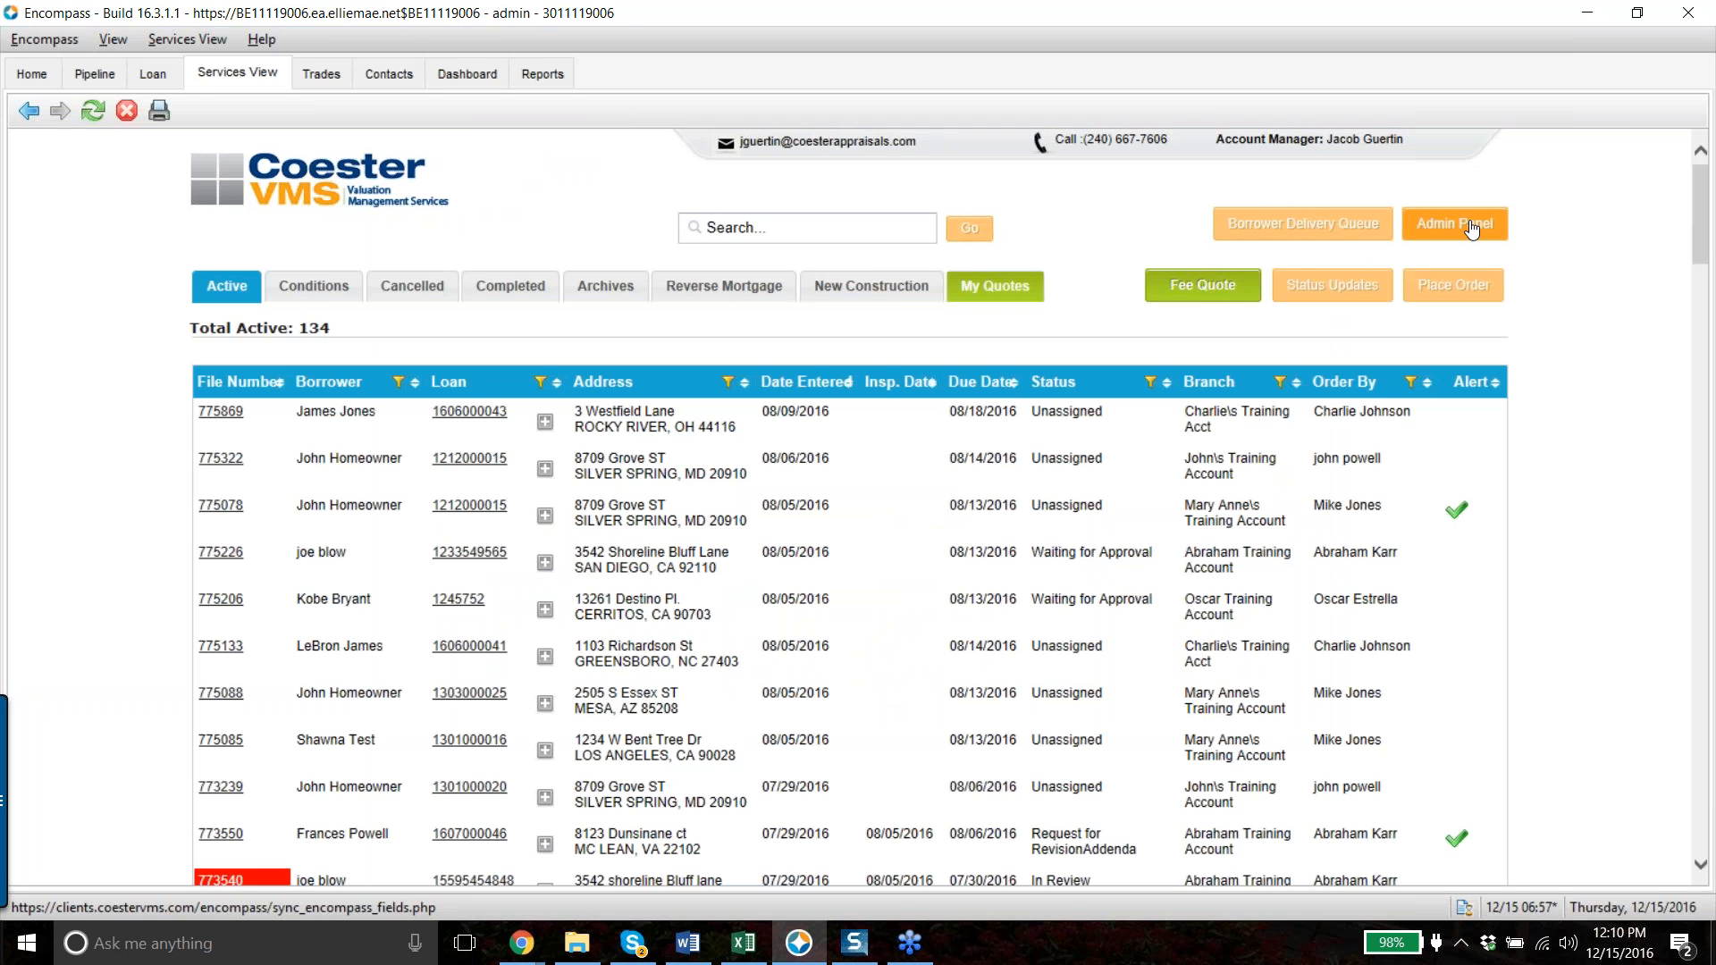
pyautogui.click(1472, 230)
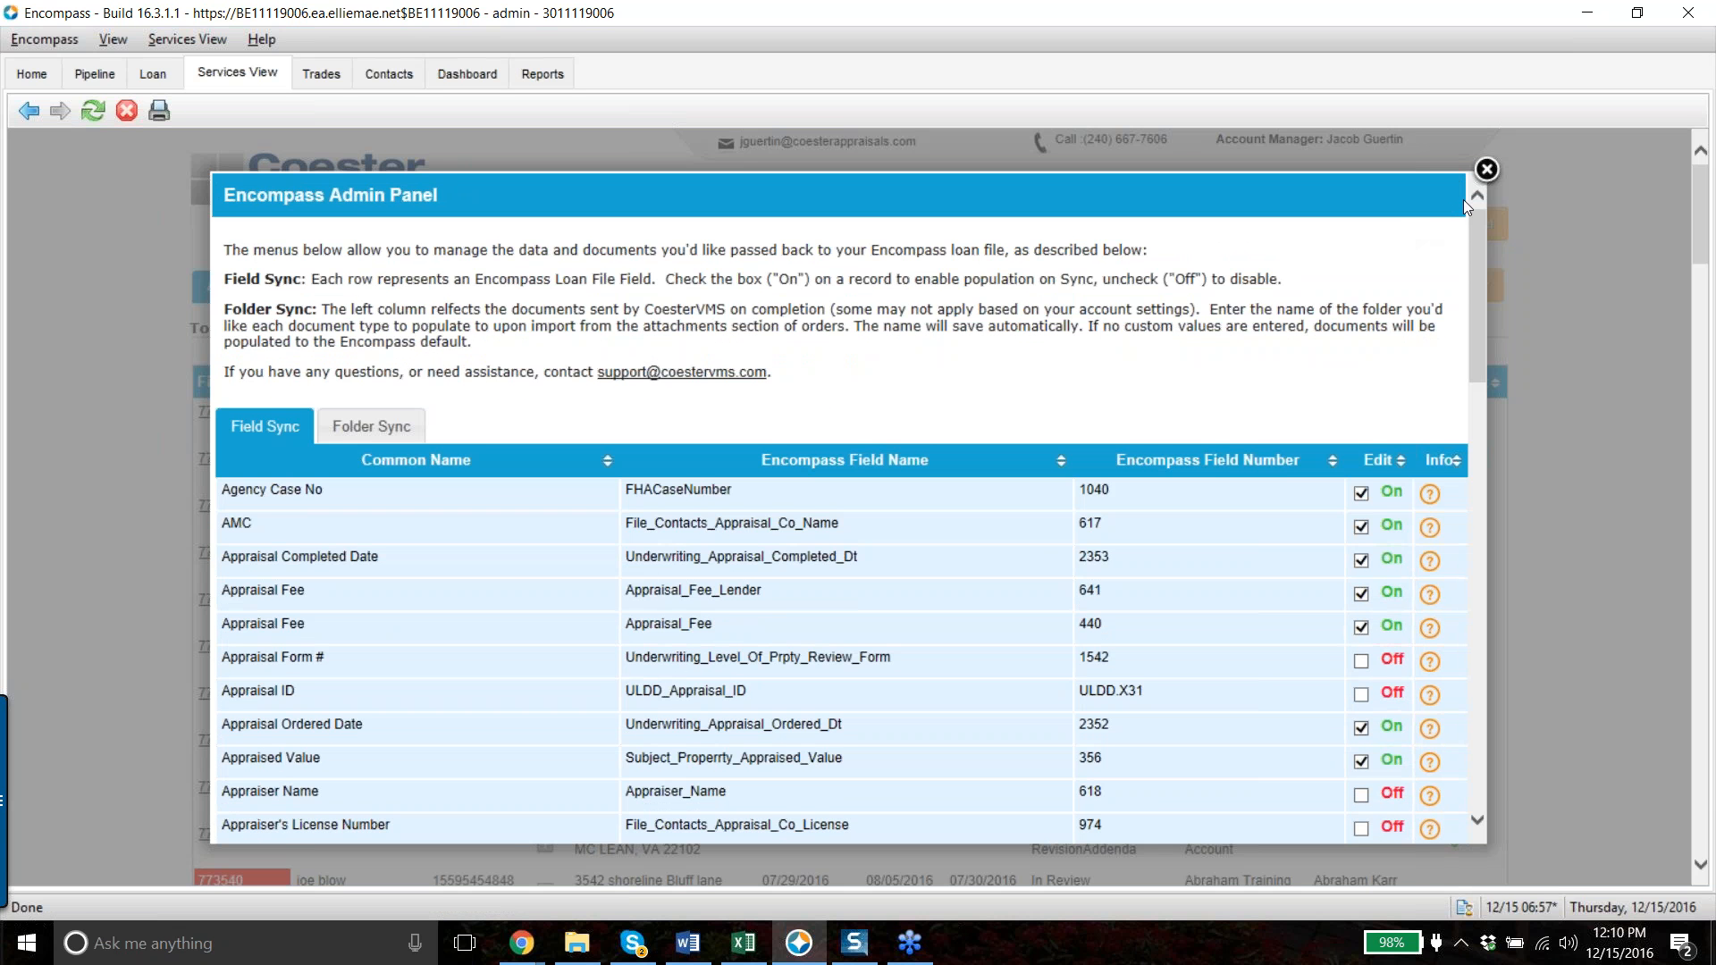
pyautogui.click(1487, 170)
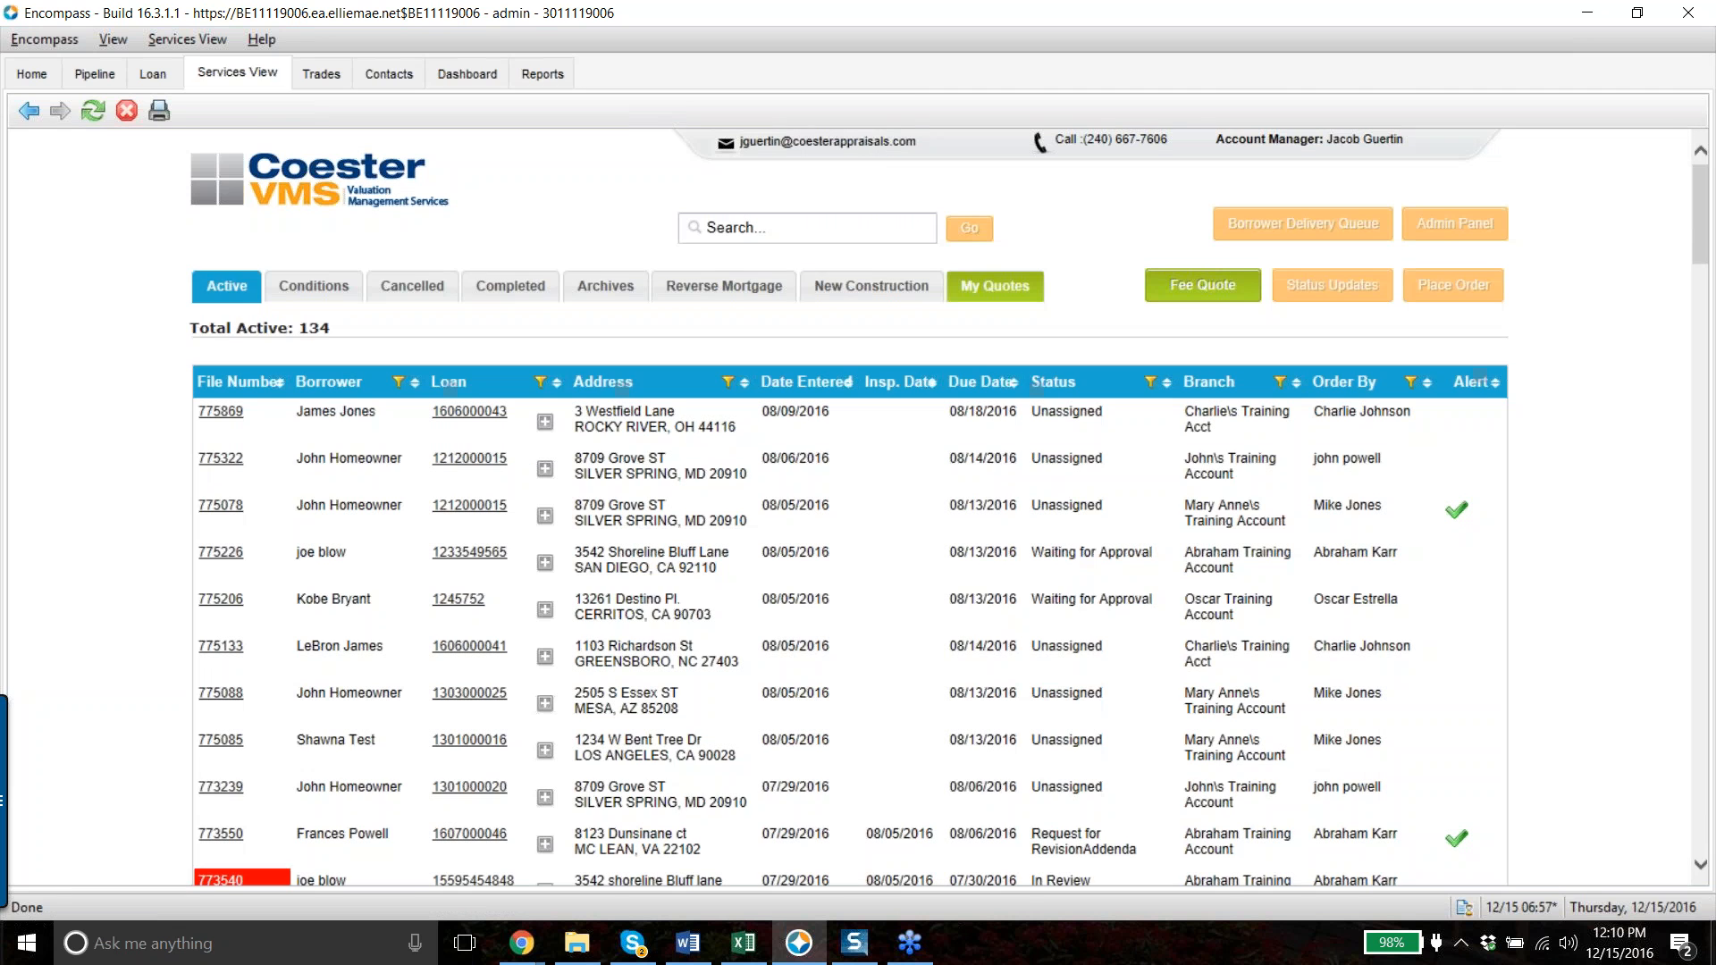
pyautogui.click(521, 286)
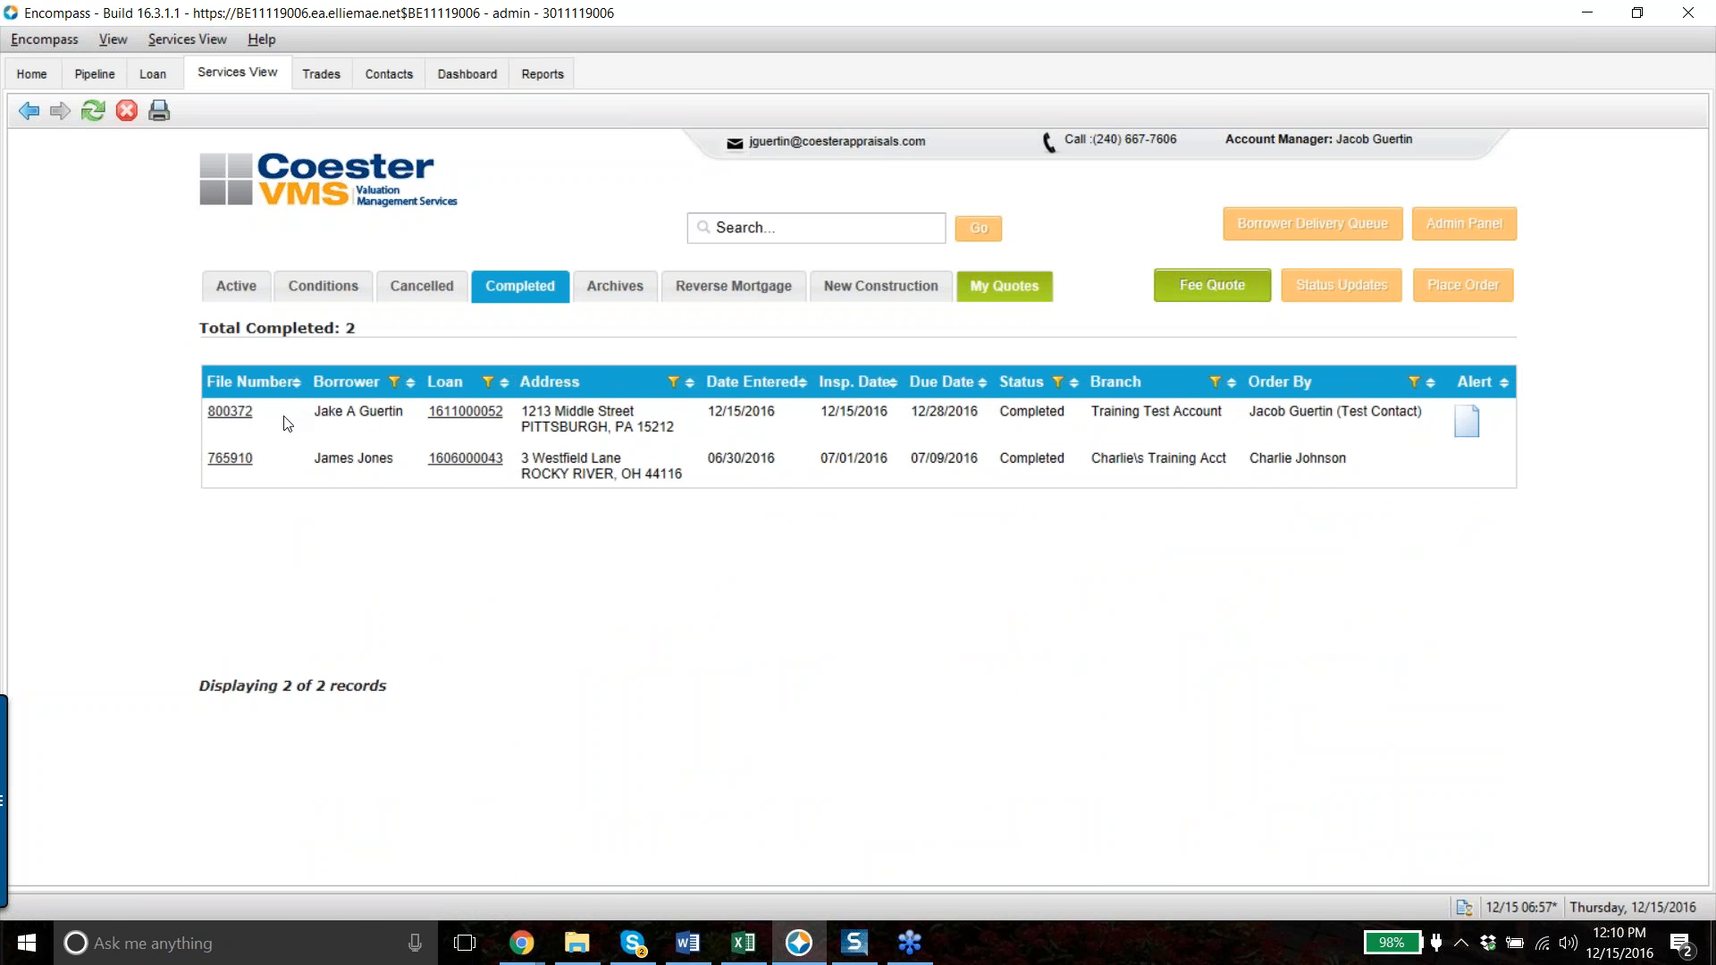
pyautogui.click(238, 413)
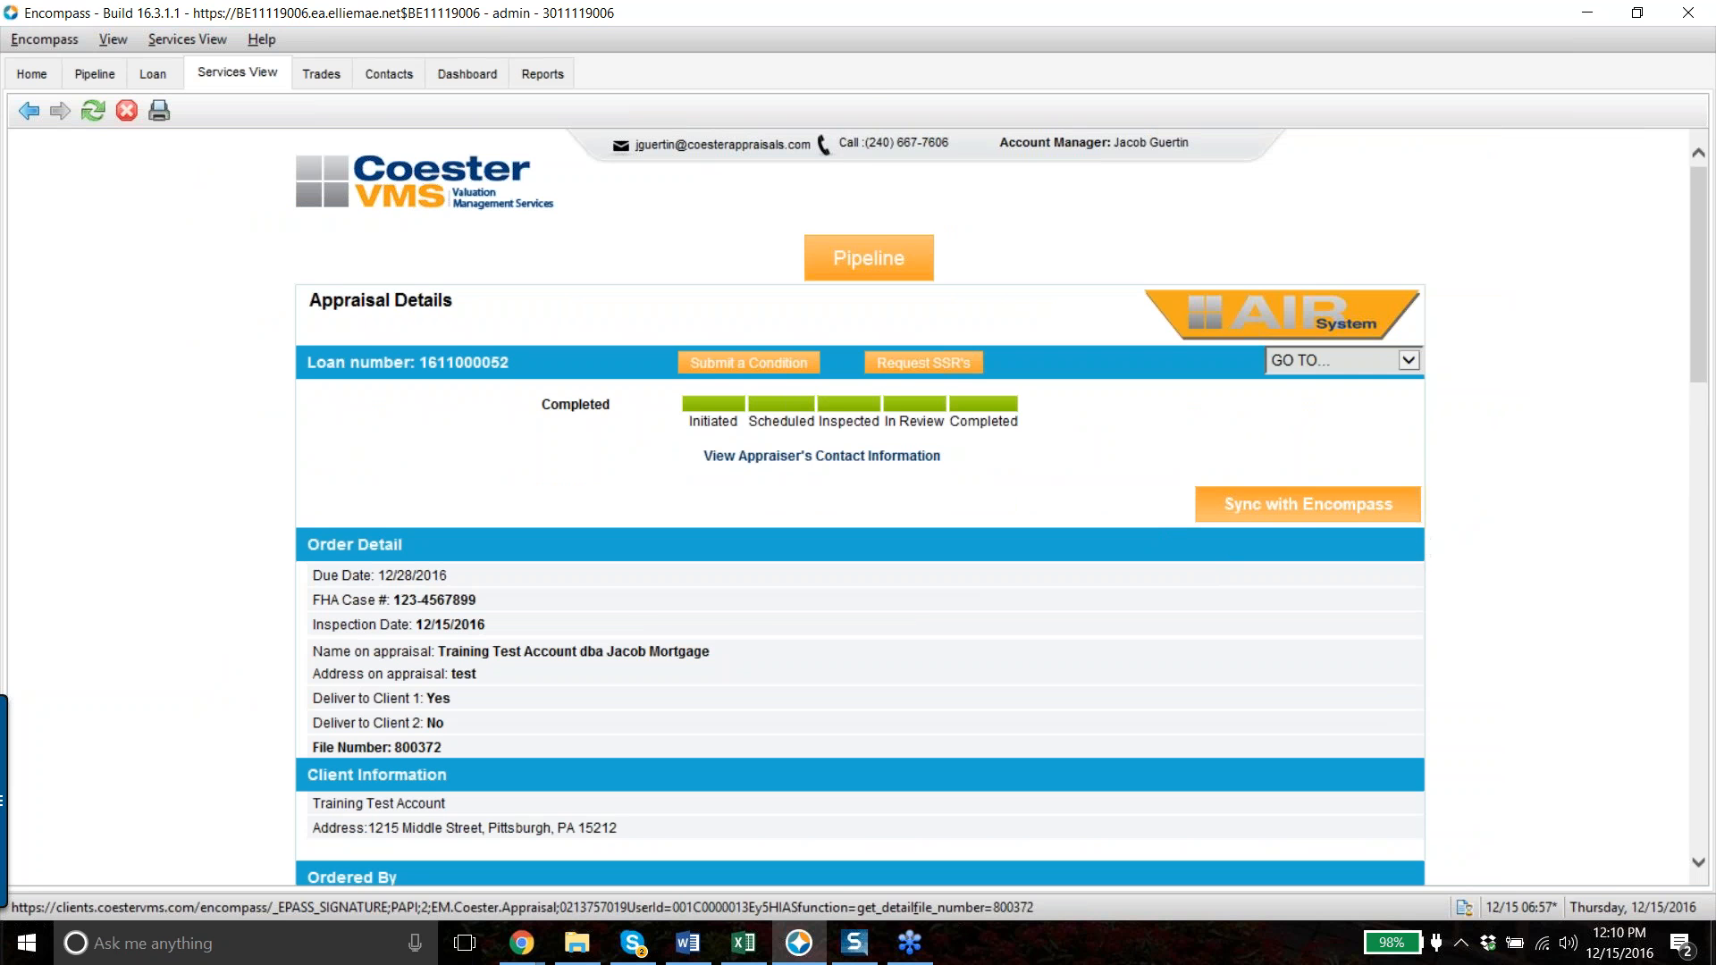
pyautogui.scroll(-10, 1296, 523)
pyautogui.scroll(-8, 1305, 525)
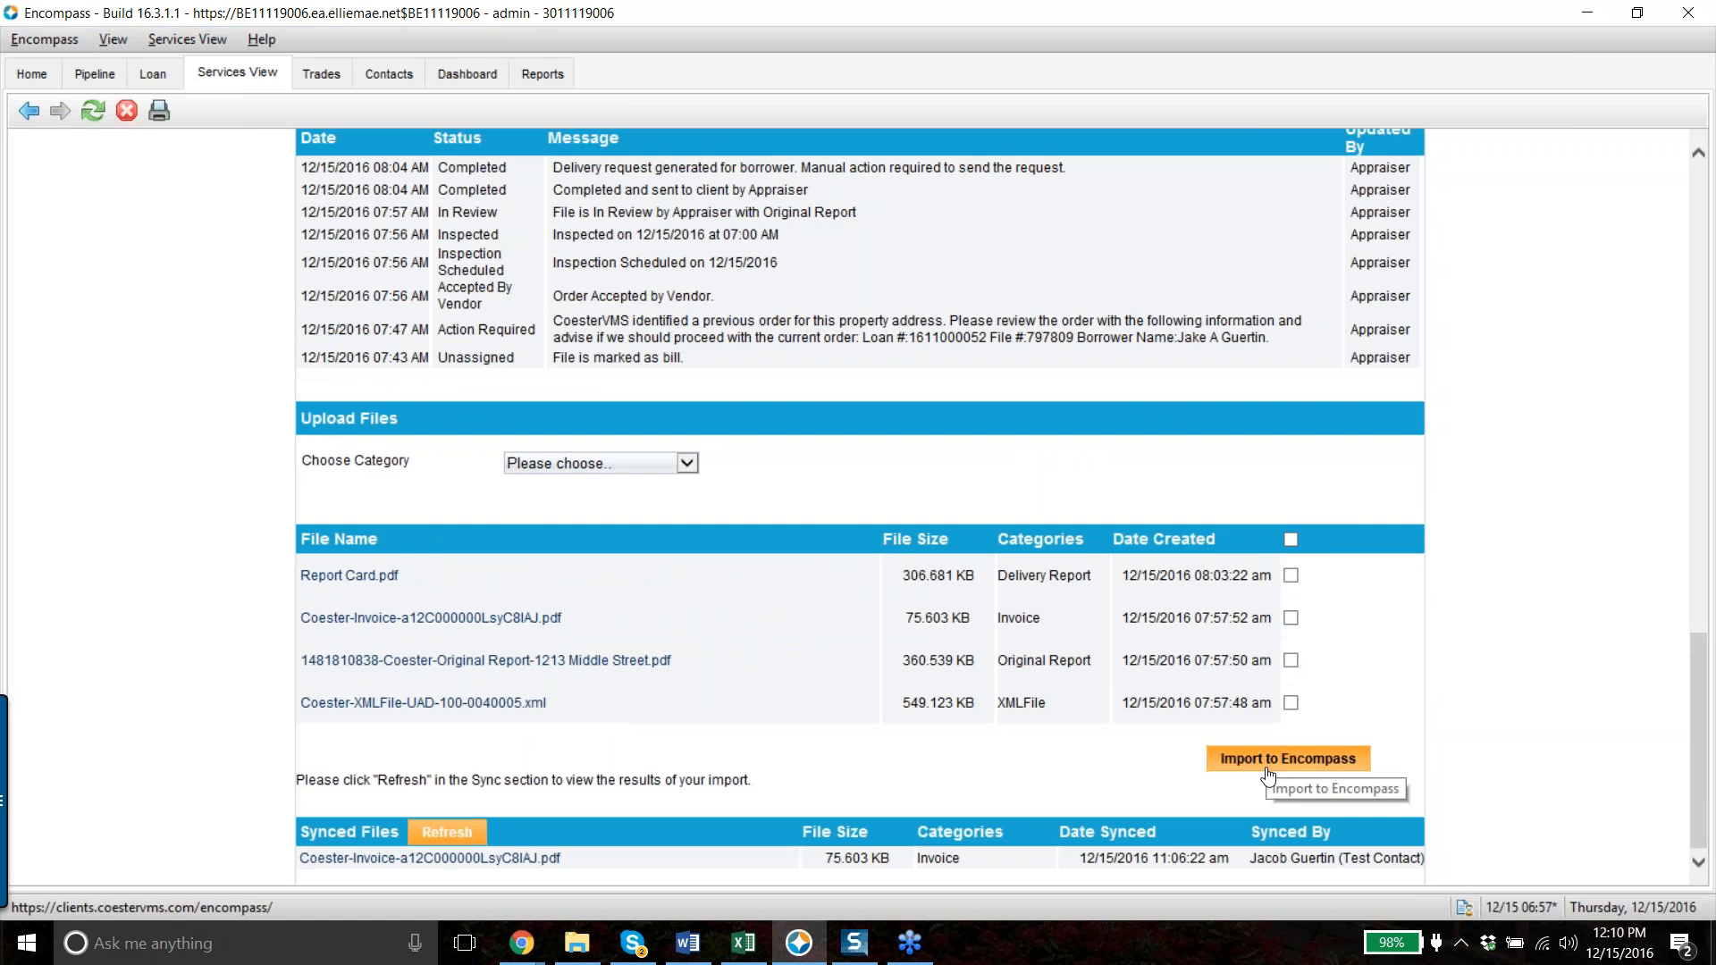
pyautogui.moveTo(1702, 736); pyautogui.dragTo(1695, 266)
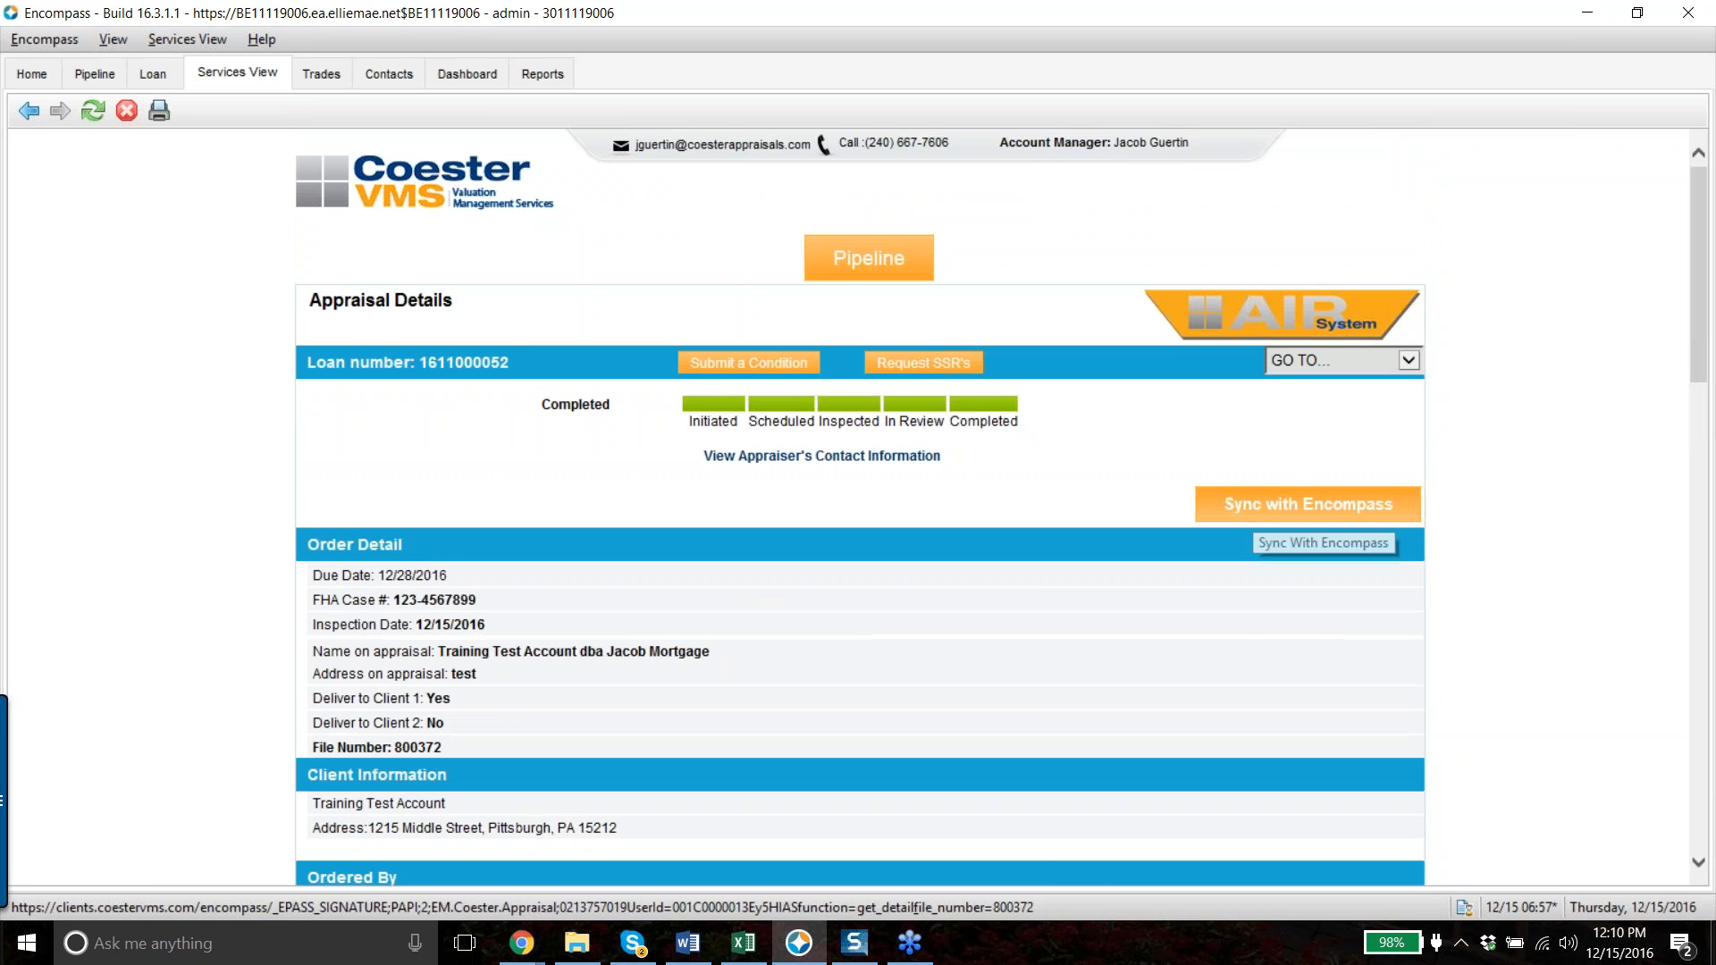
pyautogui.click(1245, 518)
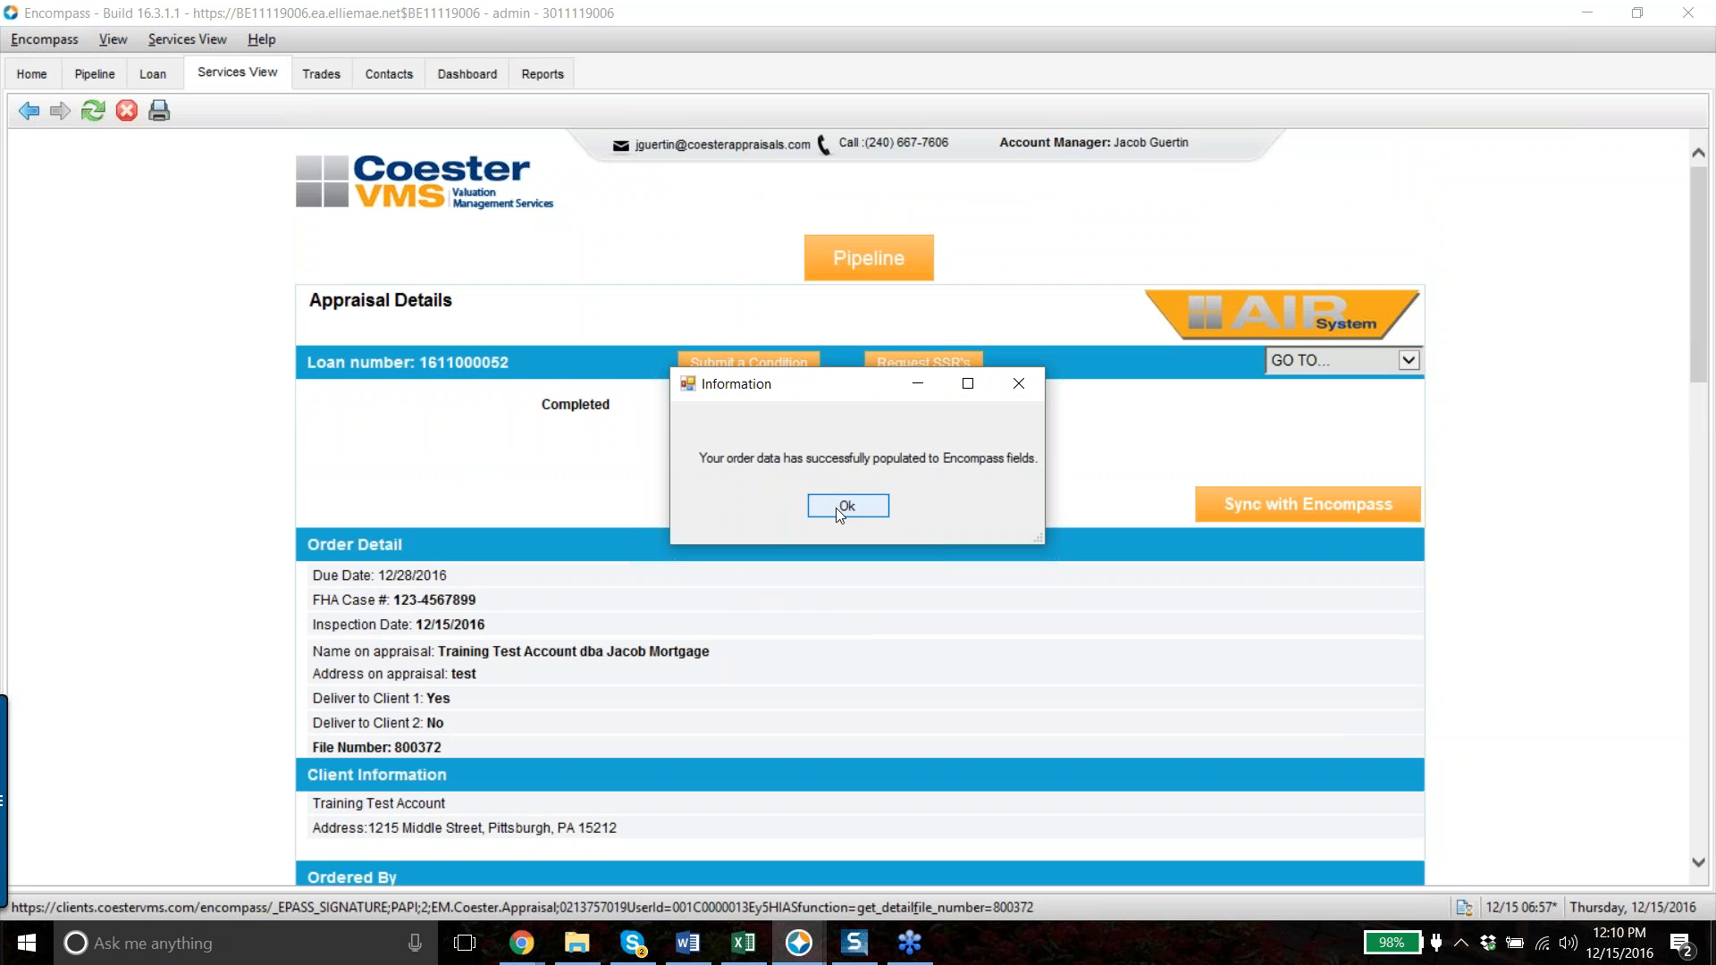
# - Verify the synced FHA case number on 1003 Page 1, then return to the order's Upload Files list
pyautogui.click(844, 506)
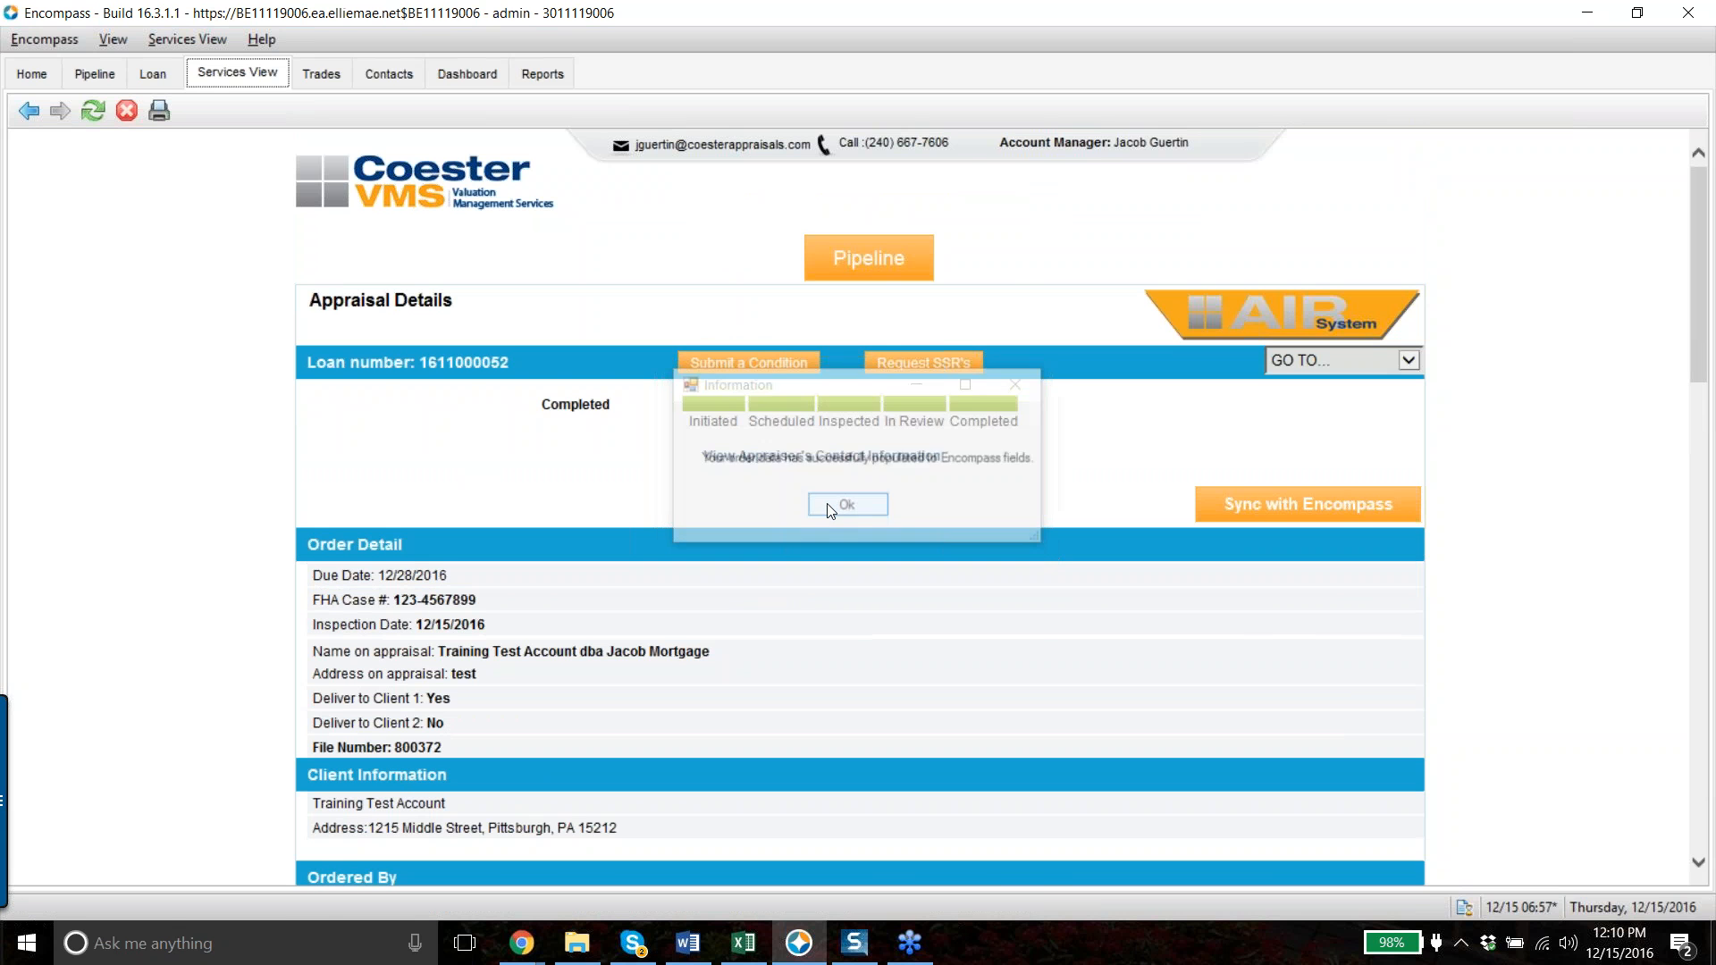
pyautogui.click(155, 75)
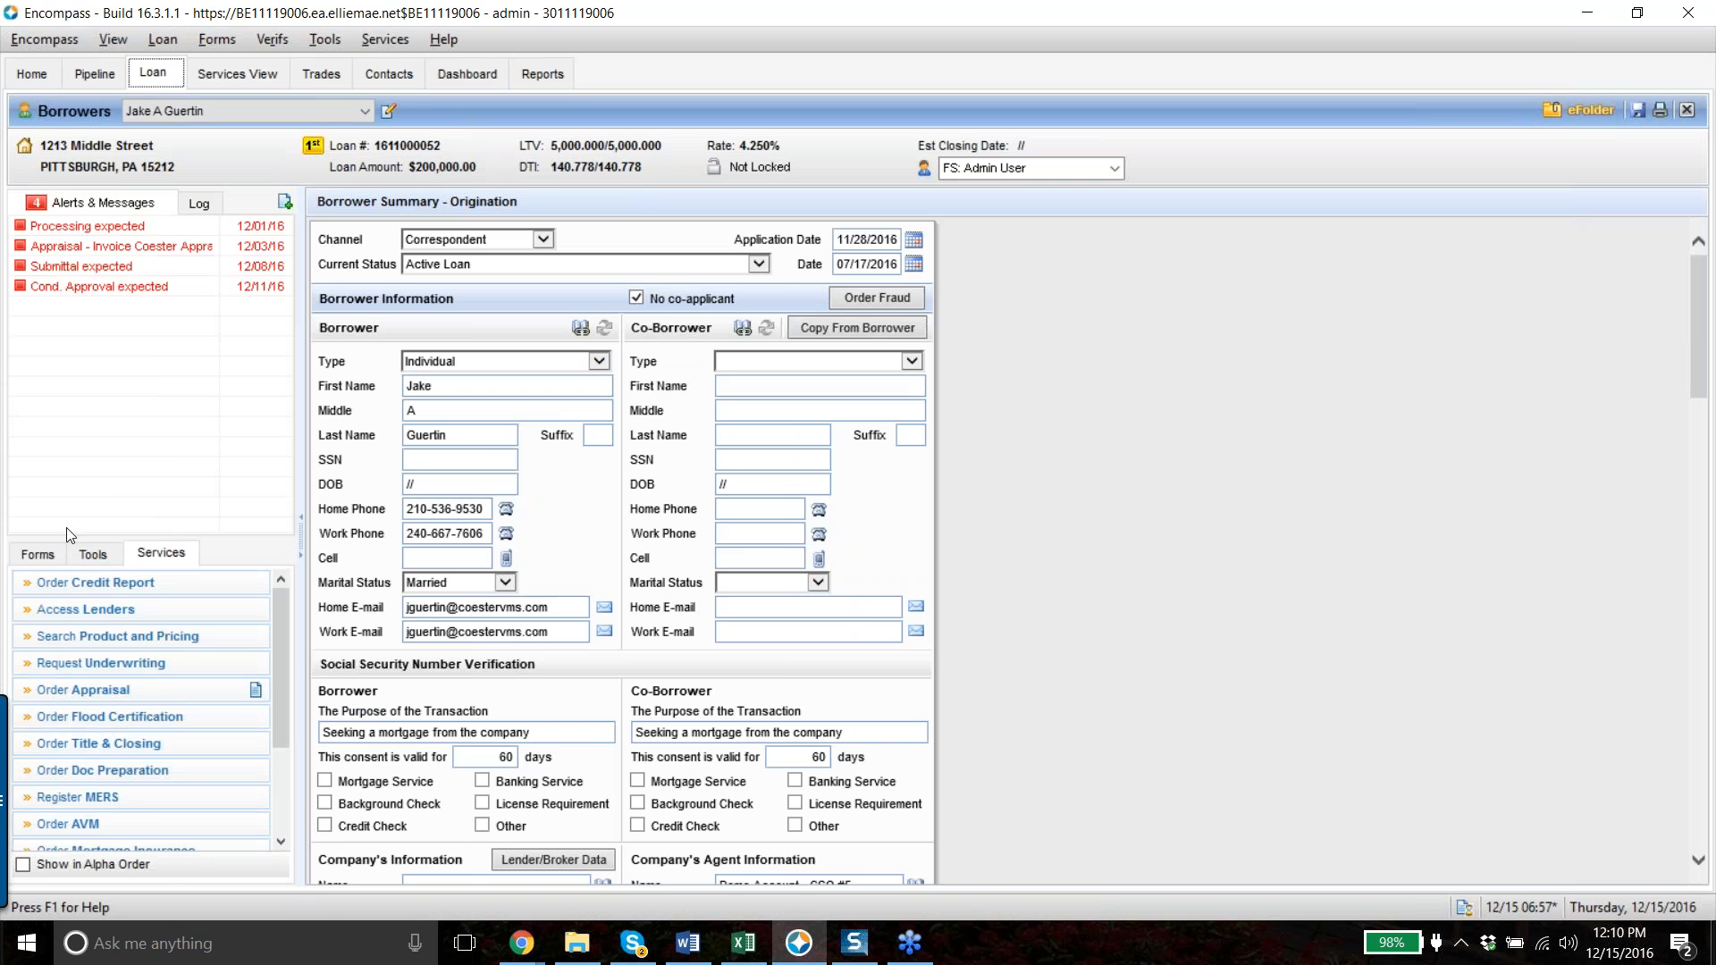
pyautogui.click(49, 555)
pyautogui.scroll(-8, 134, 688)
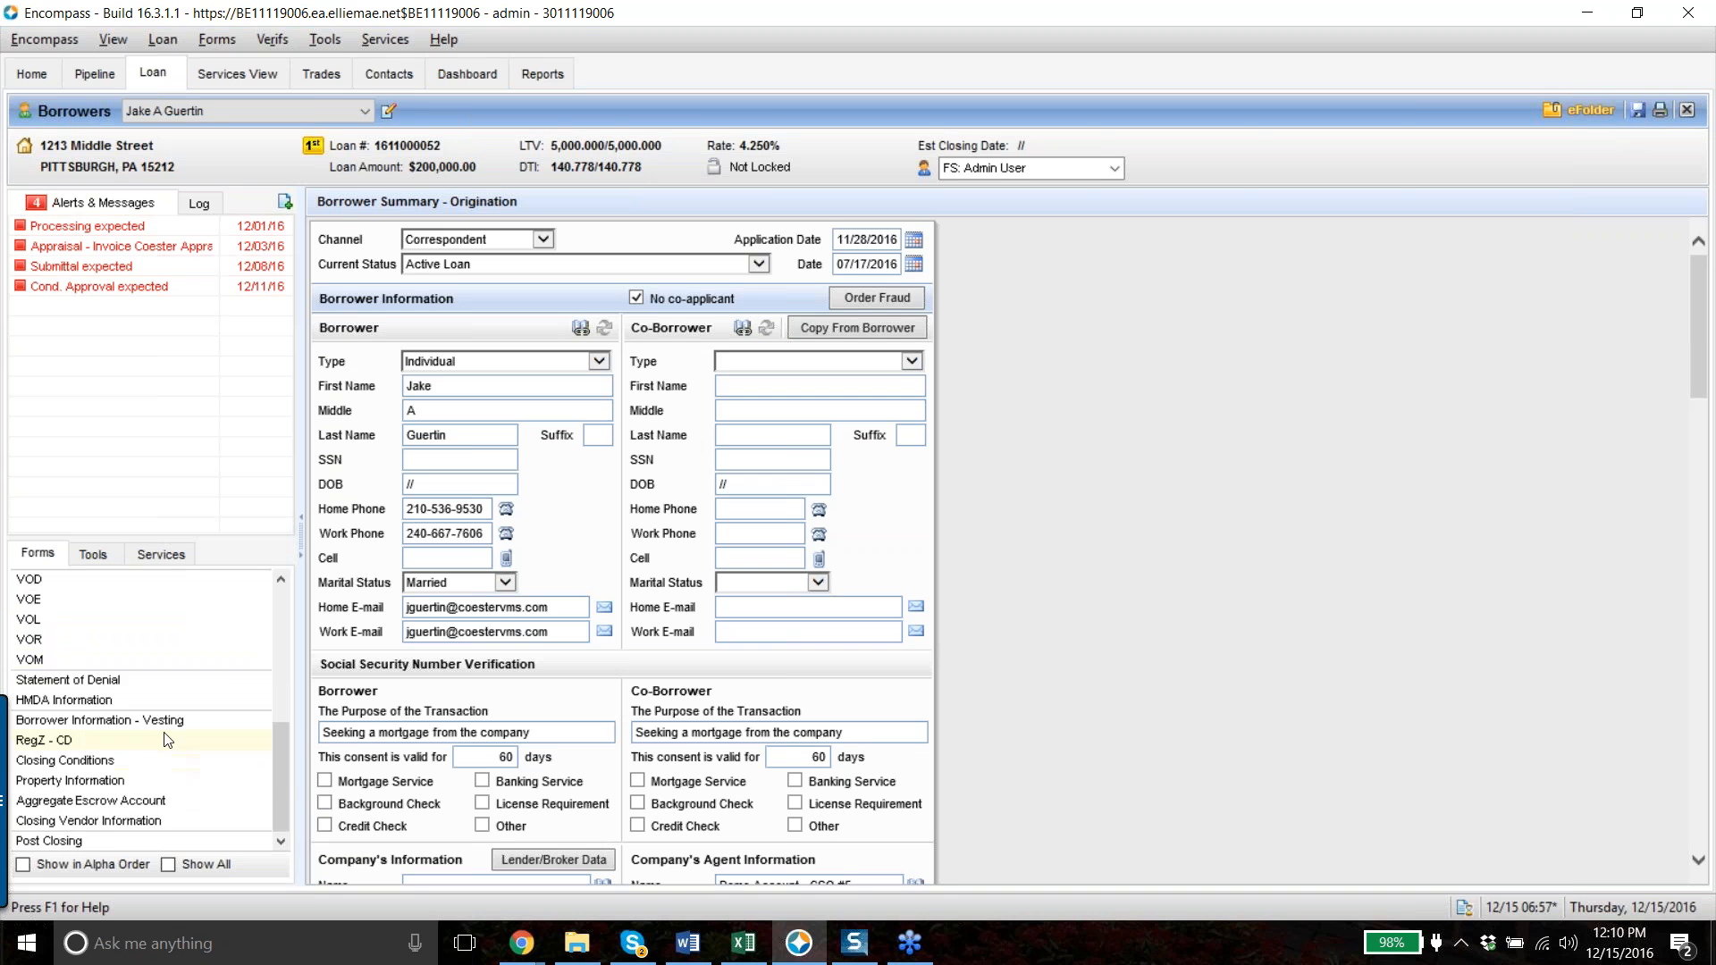
pyautogui.scroll(2, 130, 681)
pyautogui.scroll(-3, 179, 649)
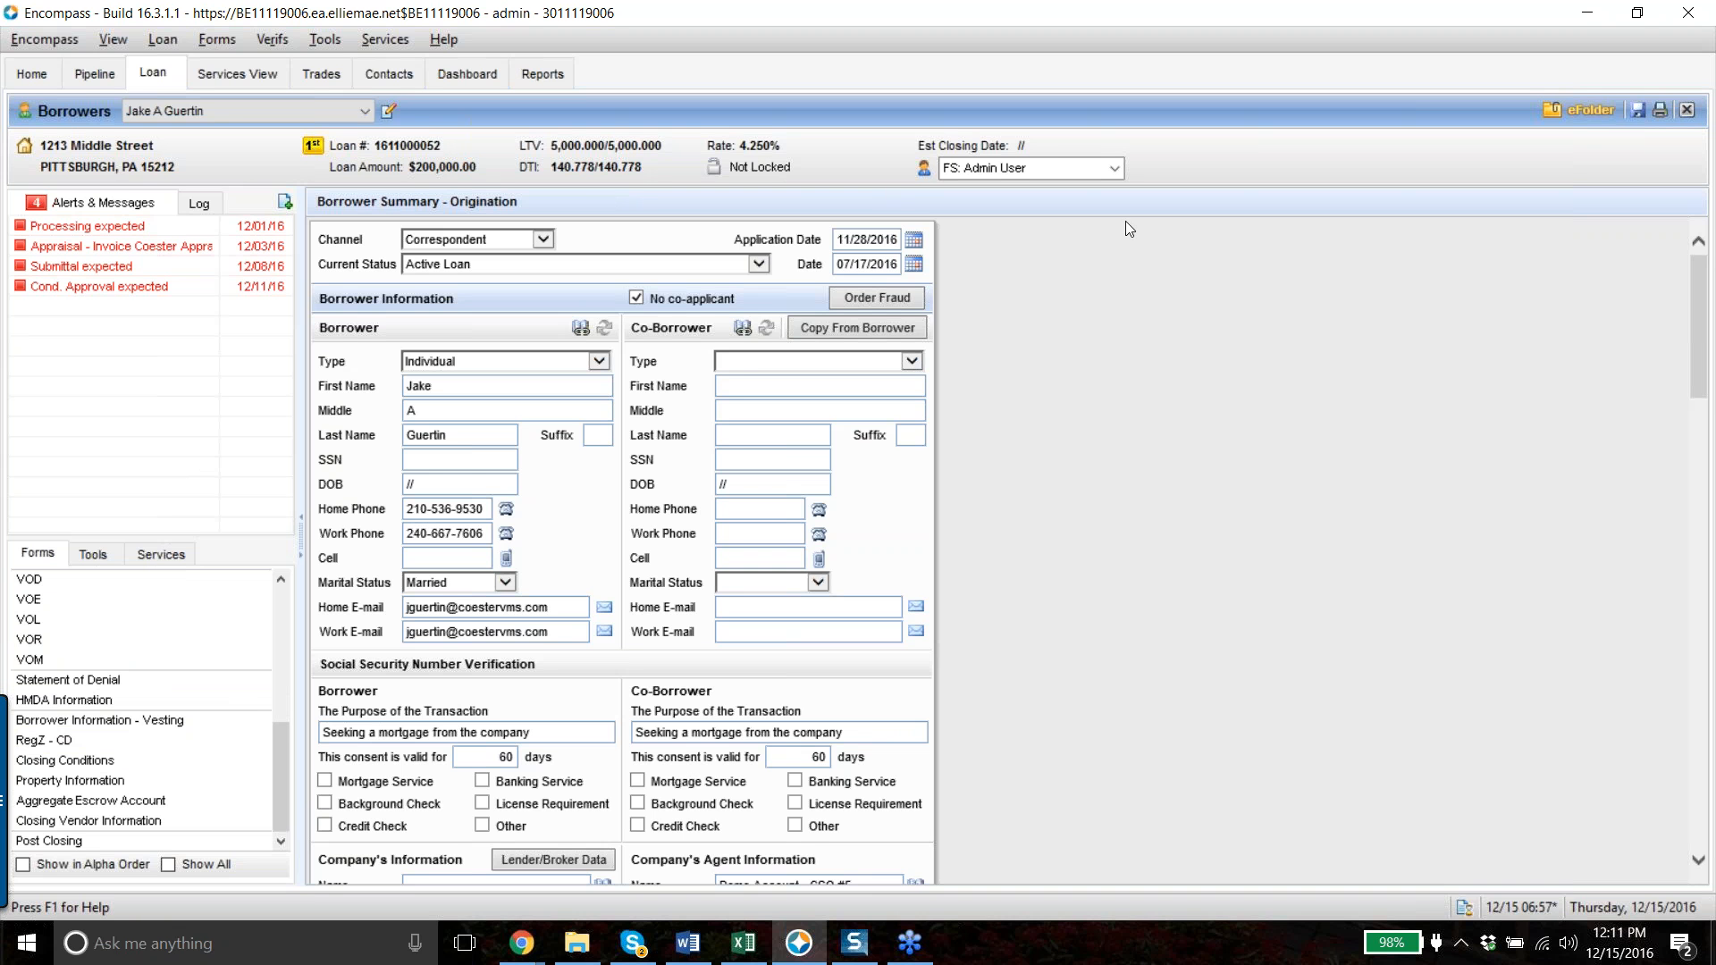
pyautogui.scroll(10, 129, 594)
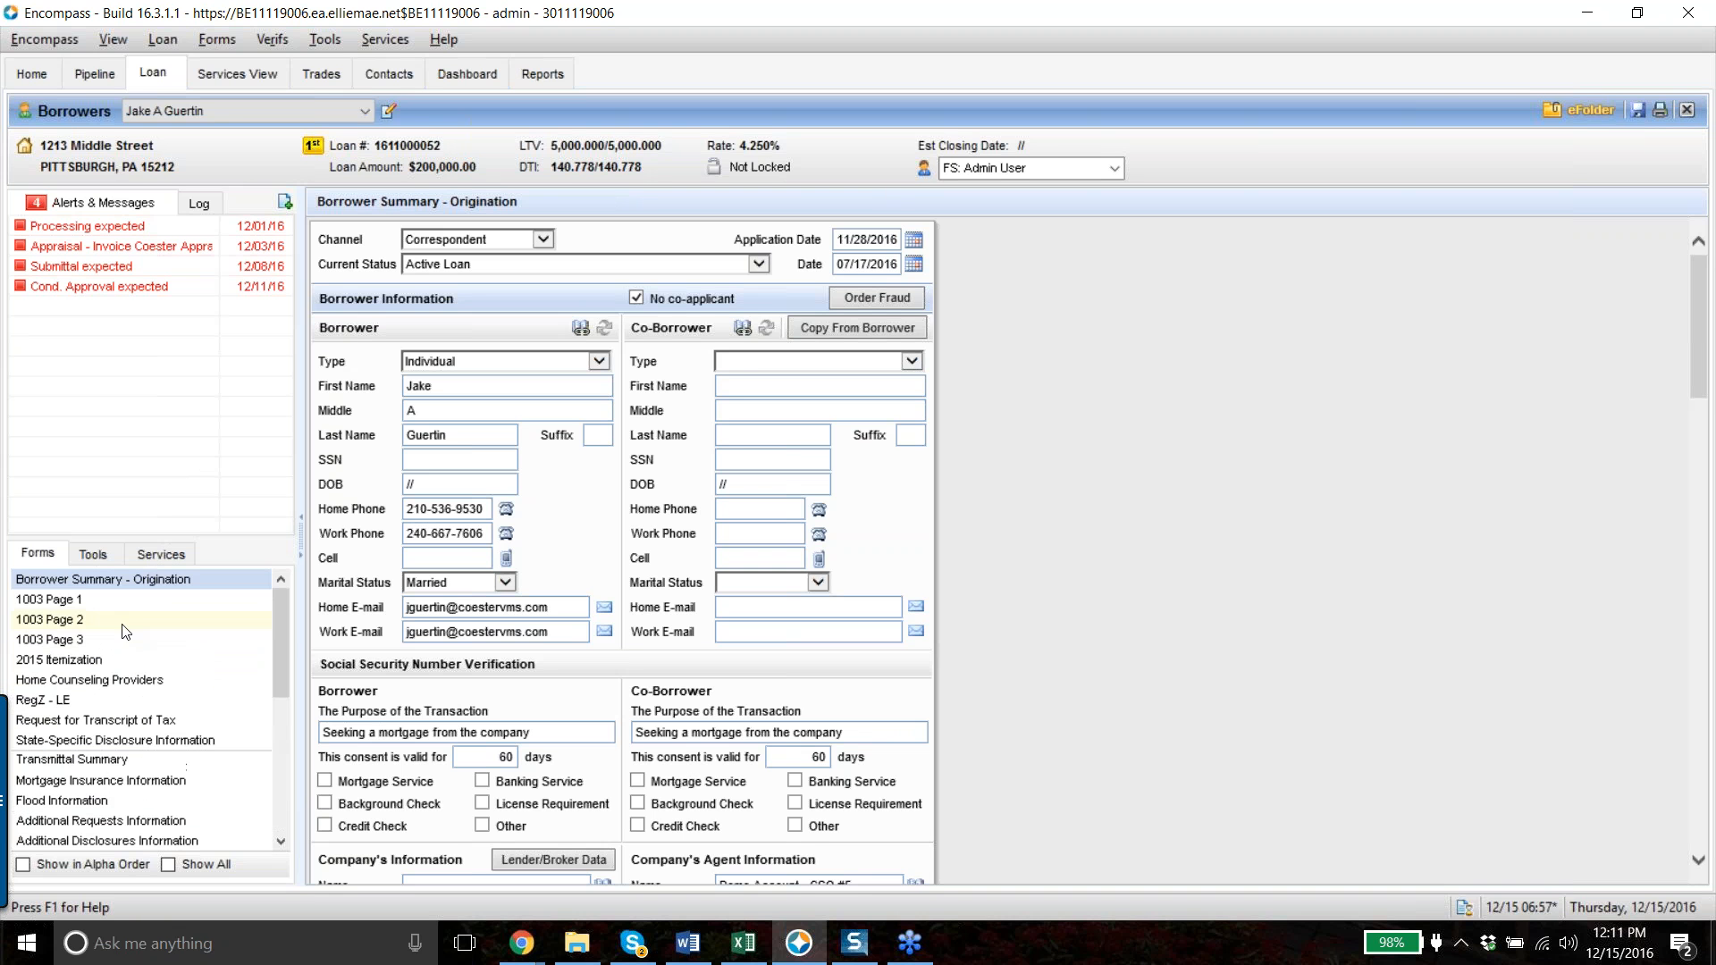
pyautogui.click(67, 601)
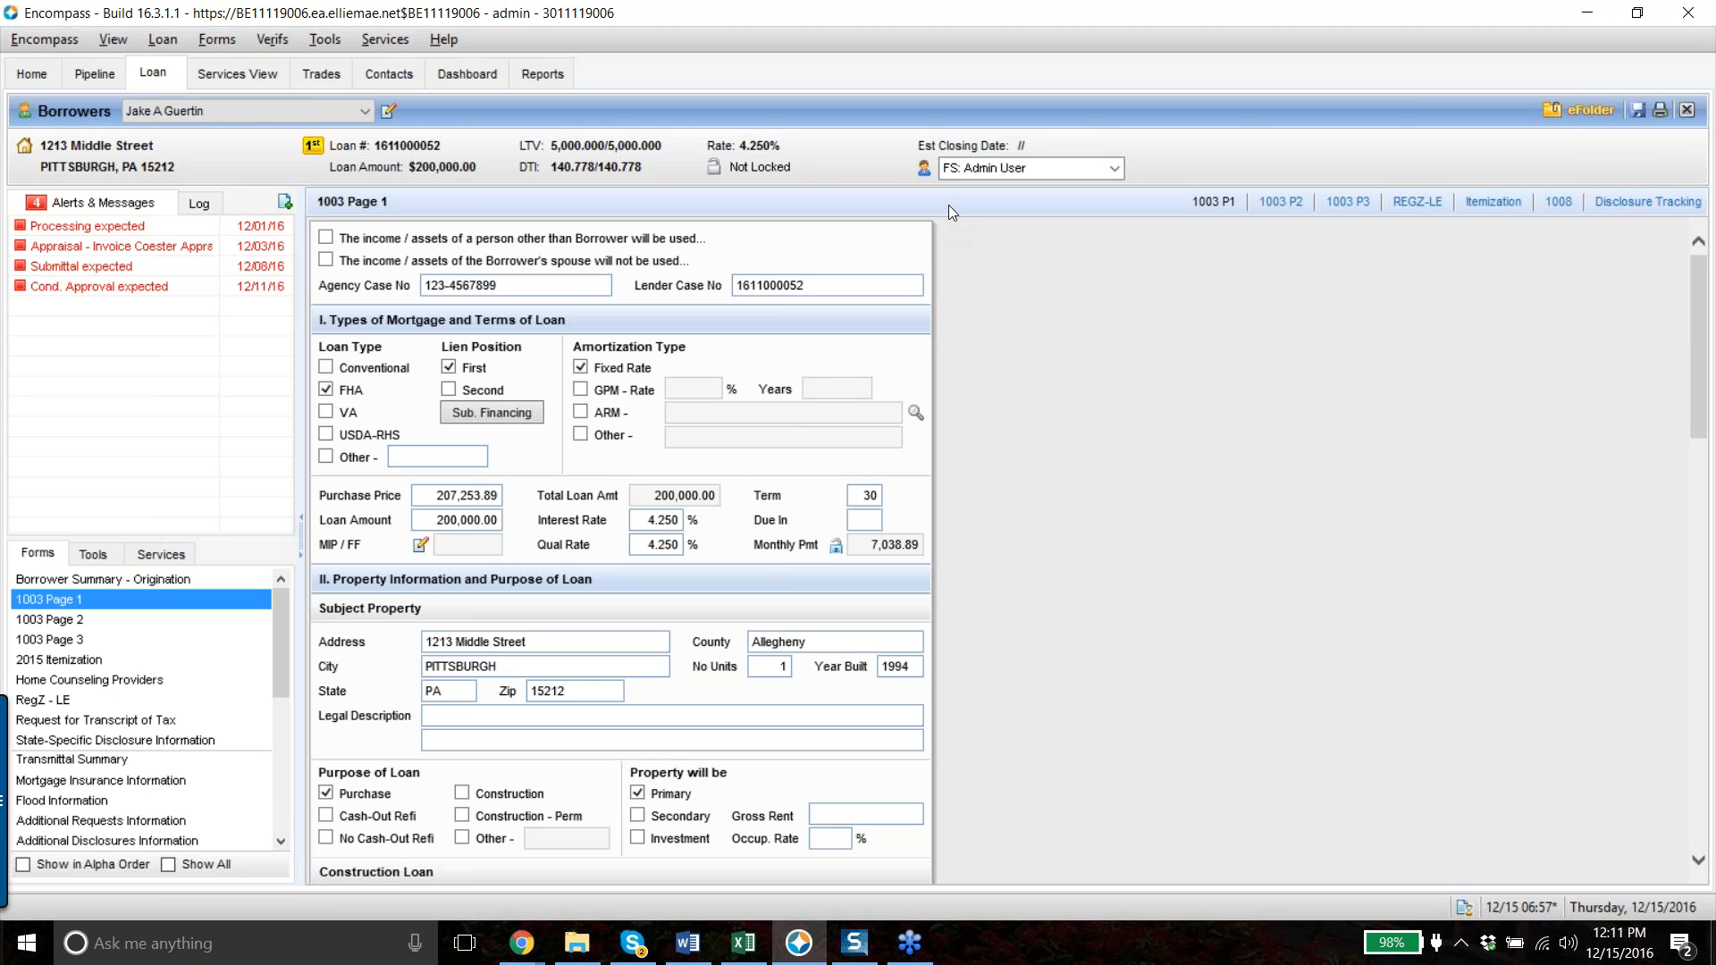
pyautogui.click(235, 75)
pyautogui.scroll(-15, 1119, 727)
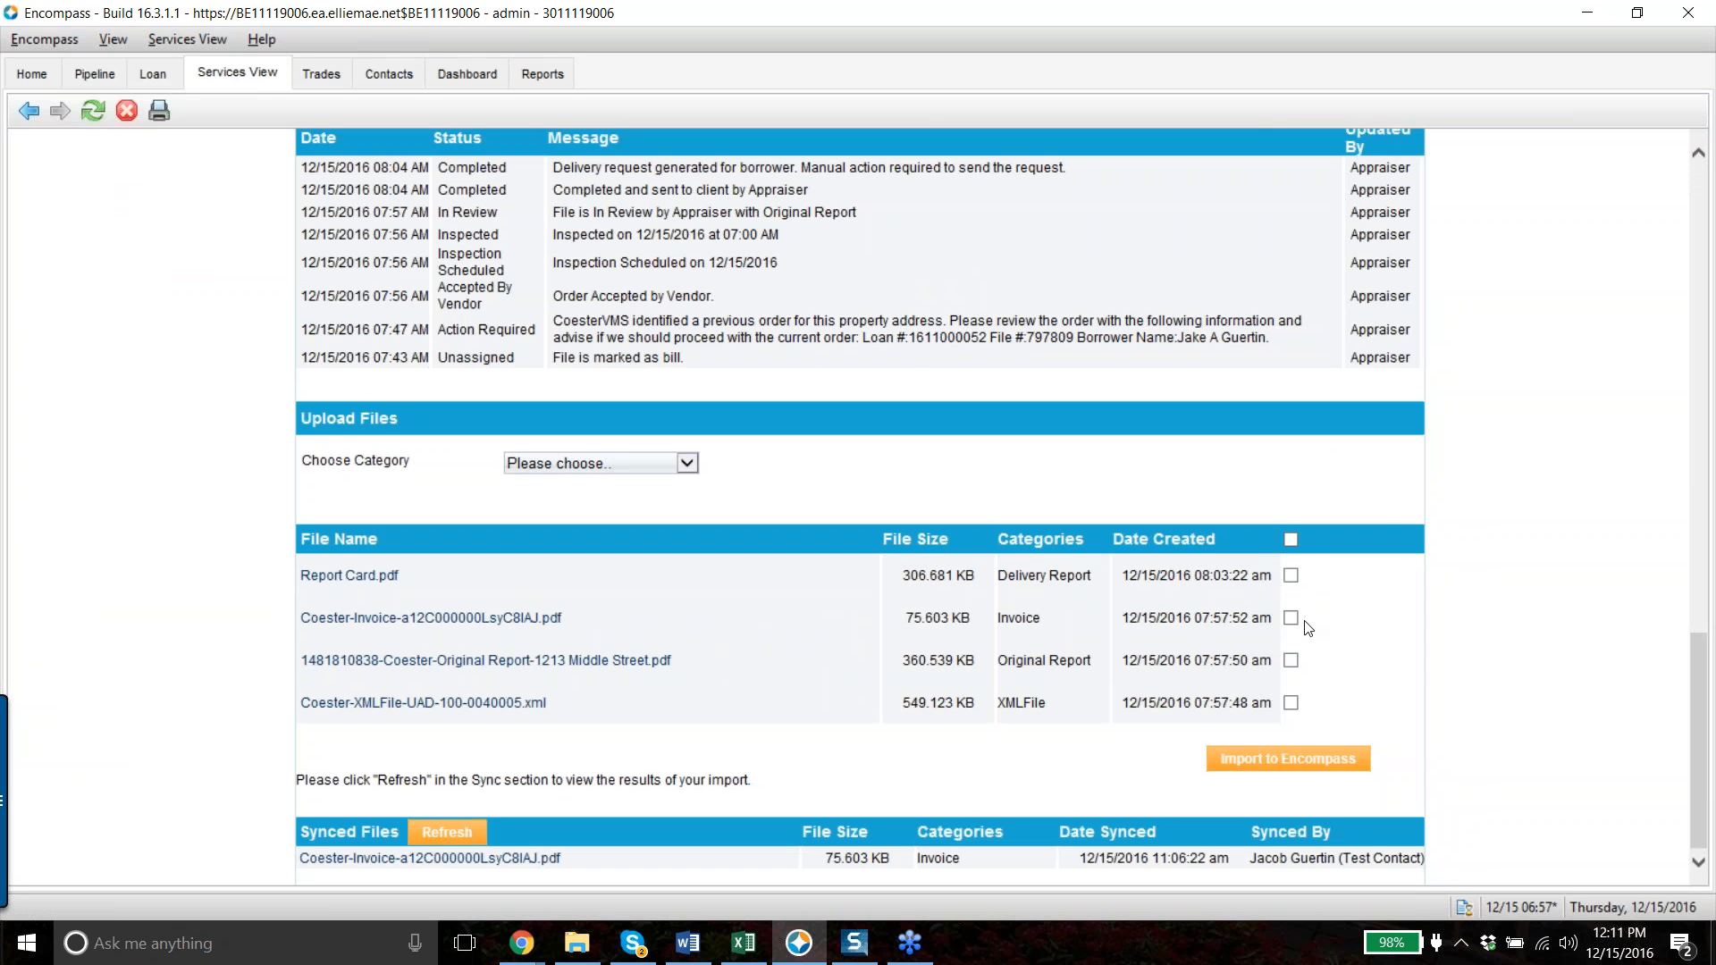
# - Select all appraisal files, then cancel re-sending the files already synced
pyautogui.click(1292, 541)
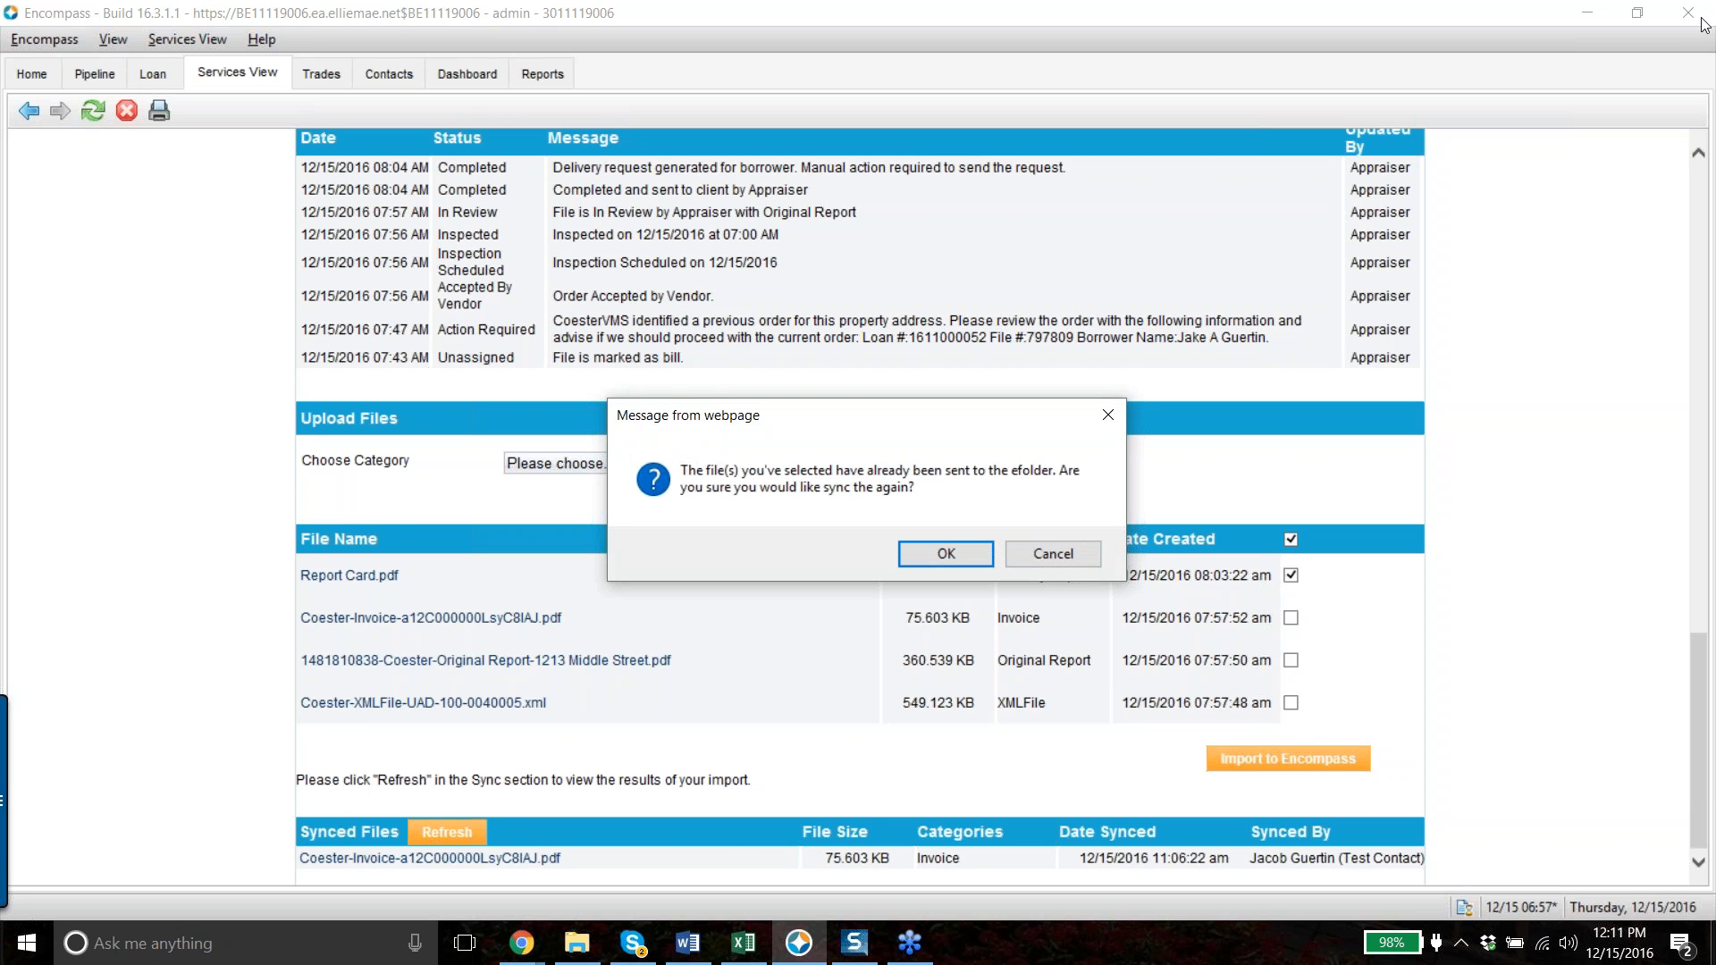
pyautogui.click(1692, 79)
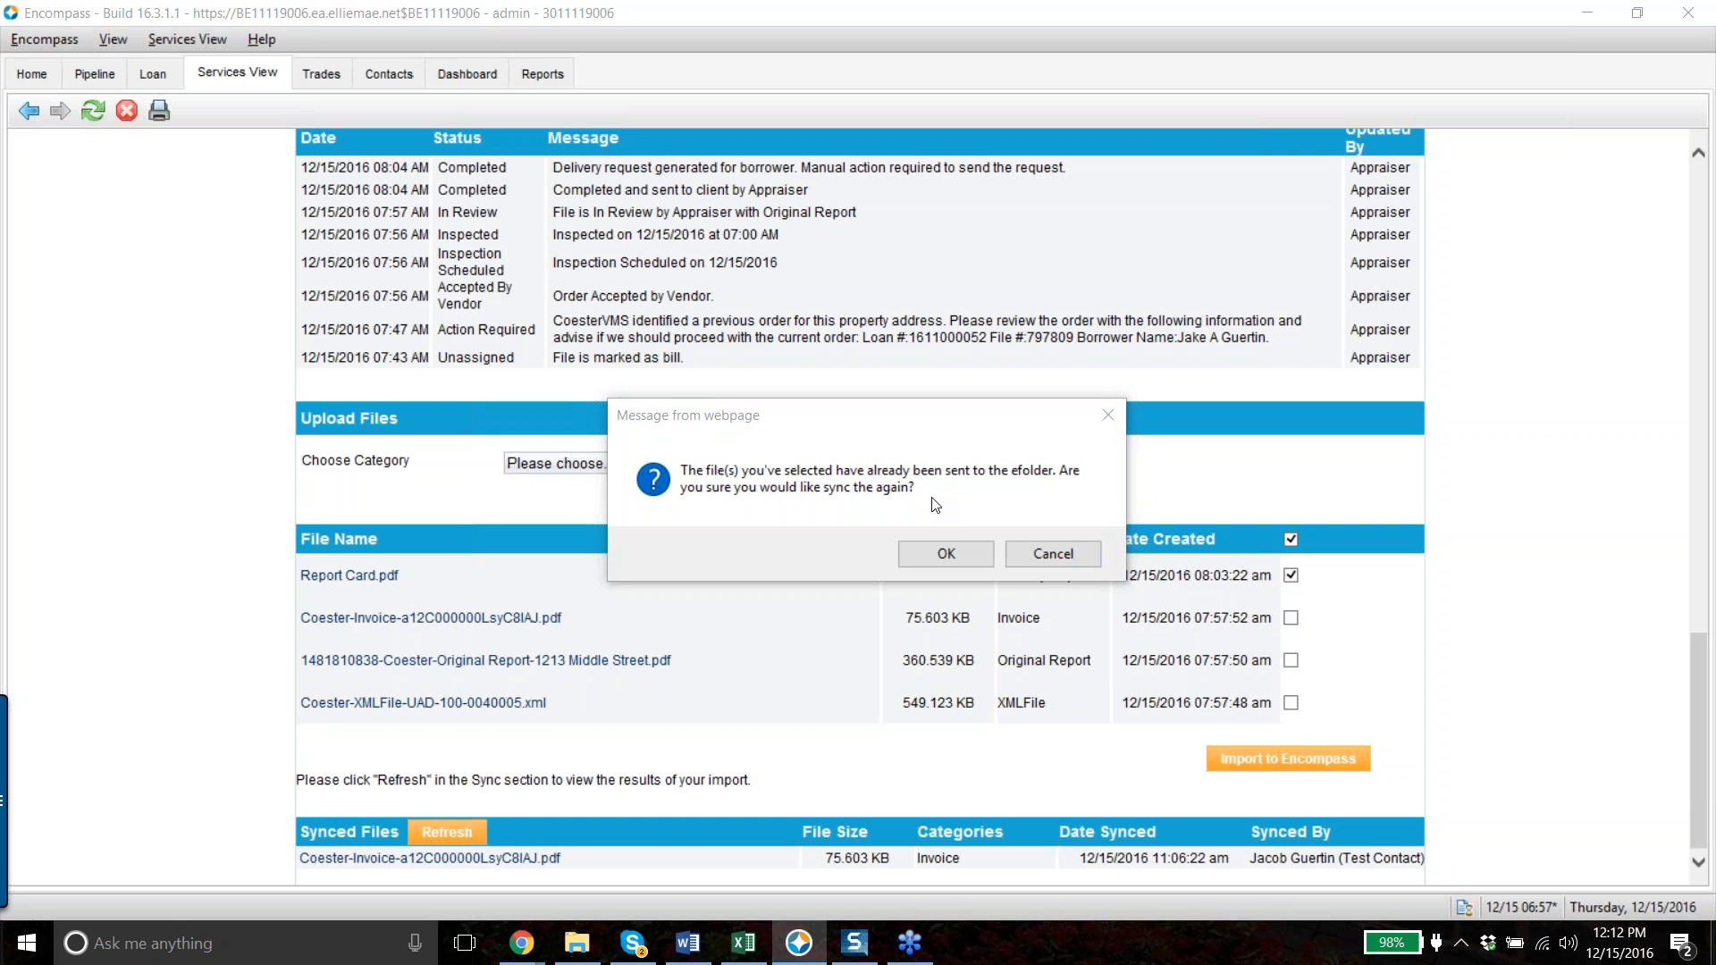
pyautogui.click(1081, 552)
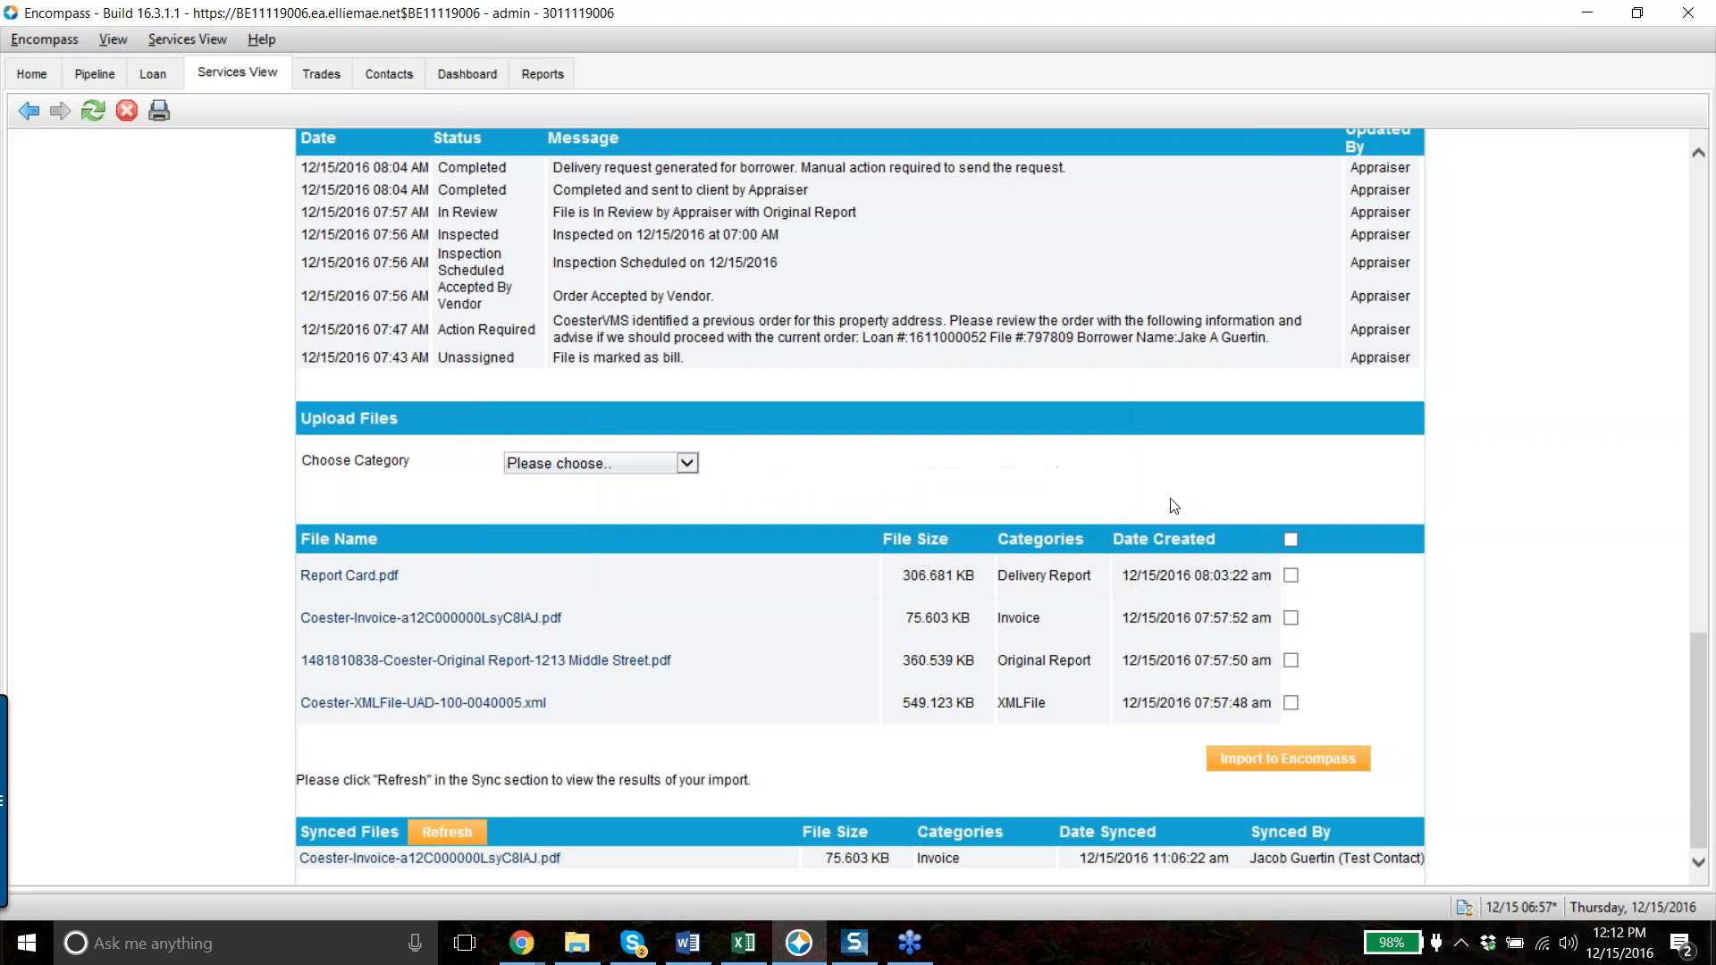
# - Reselect all four appraisal files, confirm re-syncing them, and import them into the loan
pyautogui.click(1296, 660)
pyautogui.click(1292, 661)
pyautogui.click(1291, 539)
pyautogui.click(973, 551)
pyautogui.click(1280, 765)
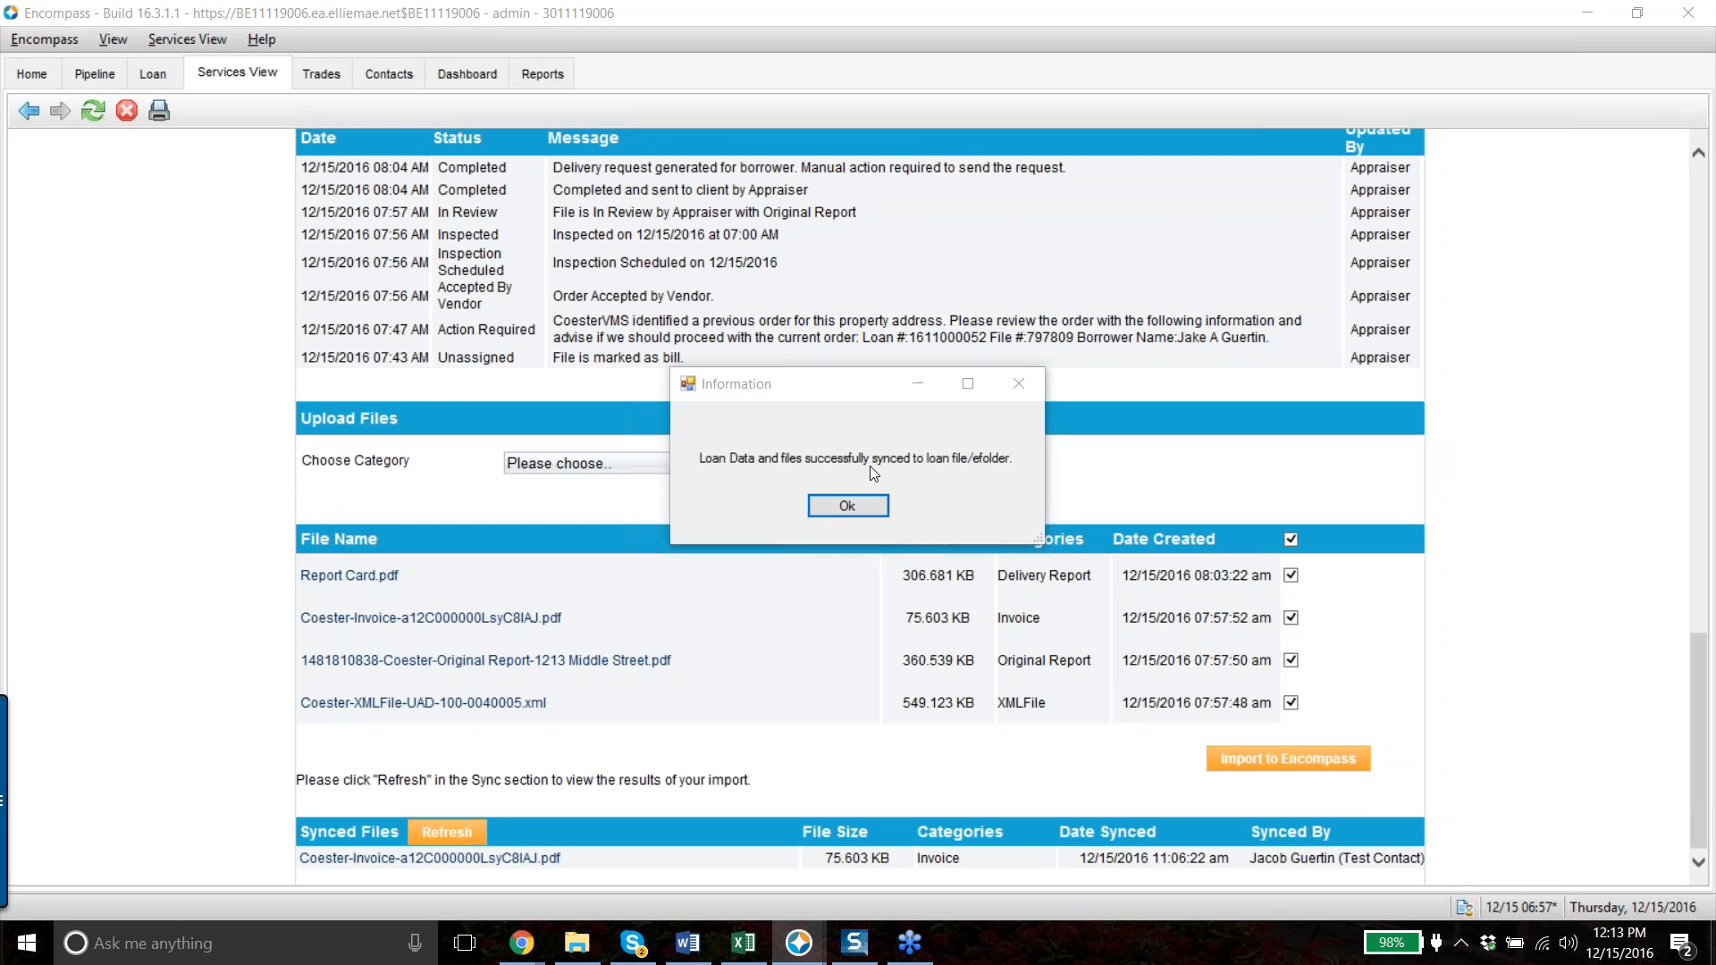
# - Acknowledge the sync confirmation and open the Appraisal XML File's details in the loan eFolder
pyautogui.click(843, 507)
pyautogui.click(155, 74)
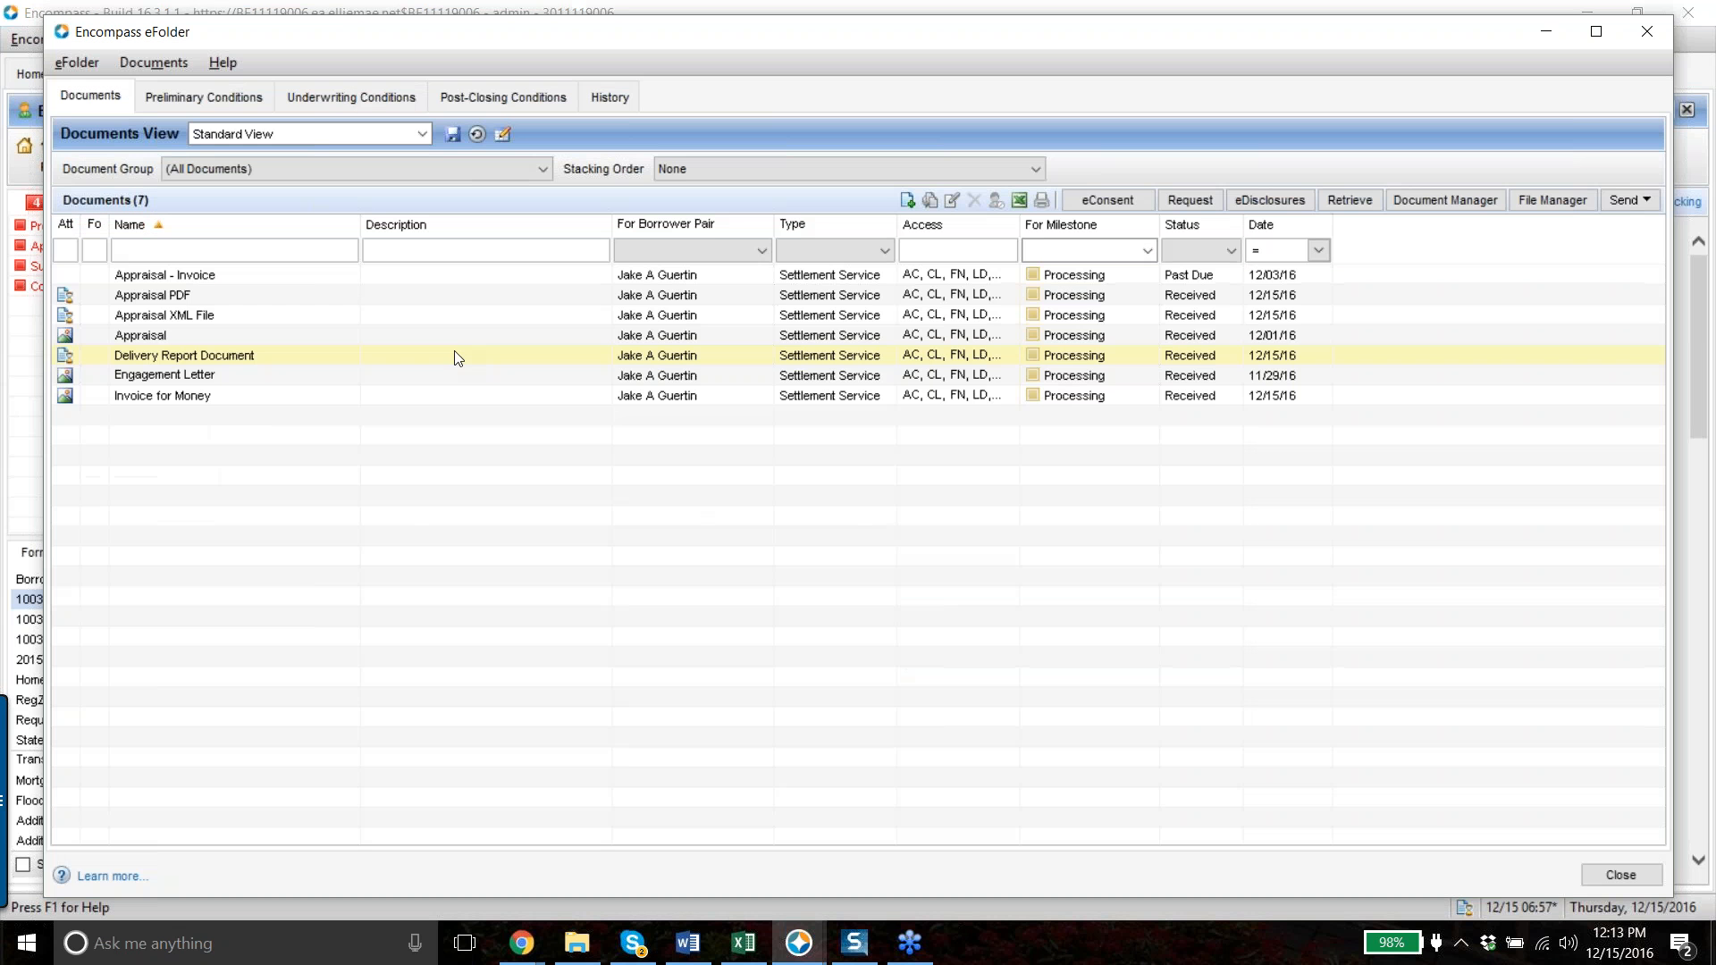
pyautogui.click(139, 318)
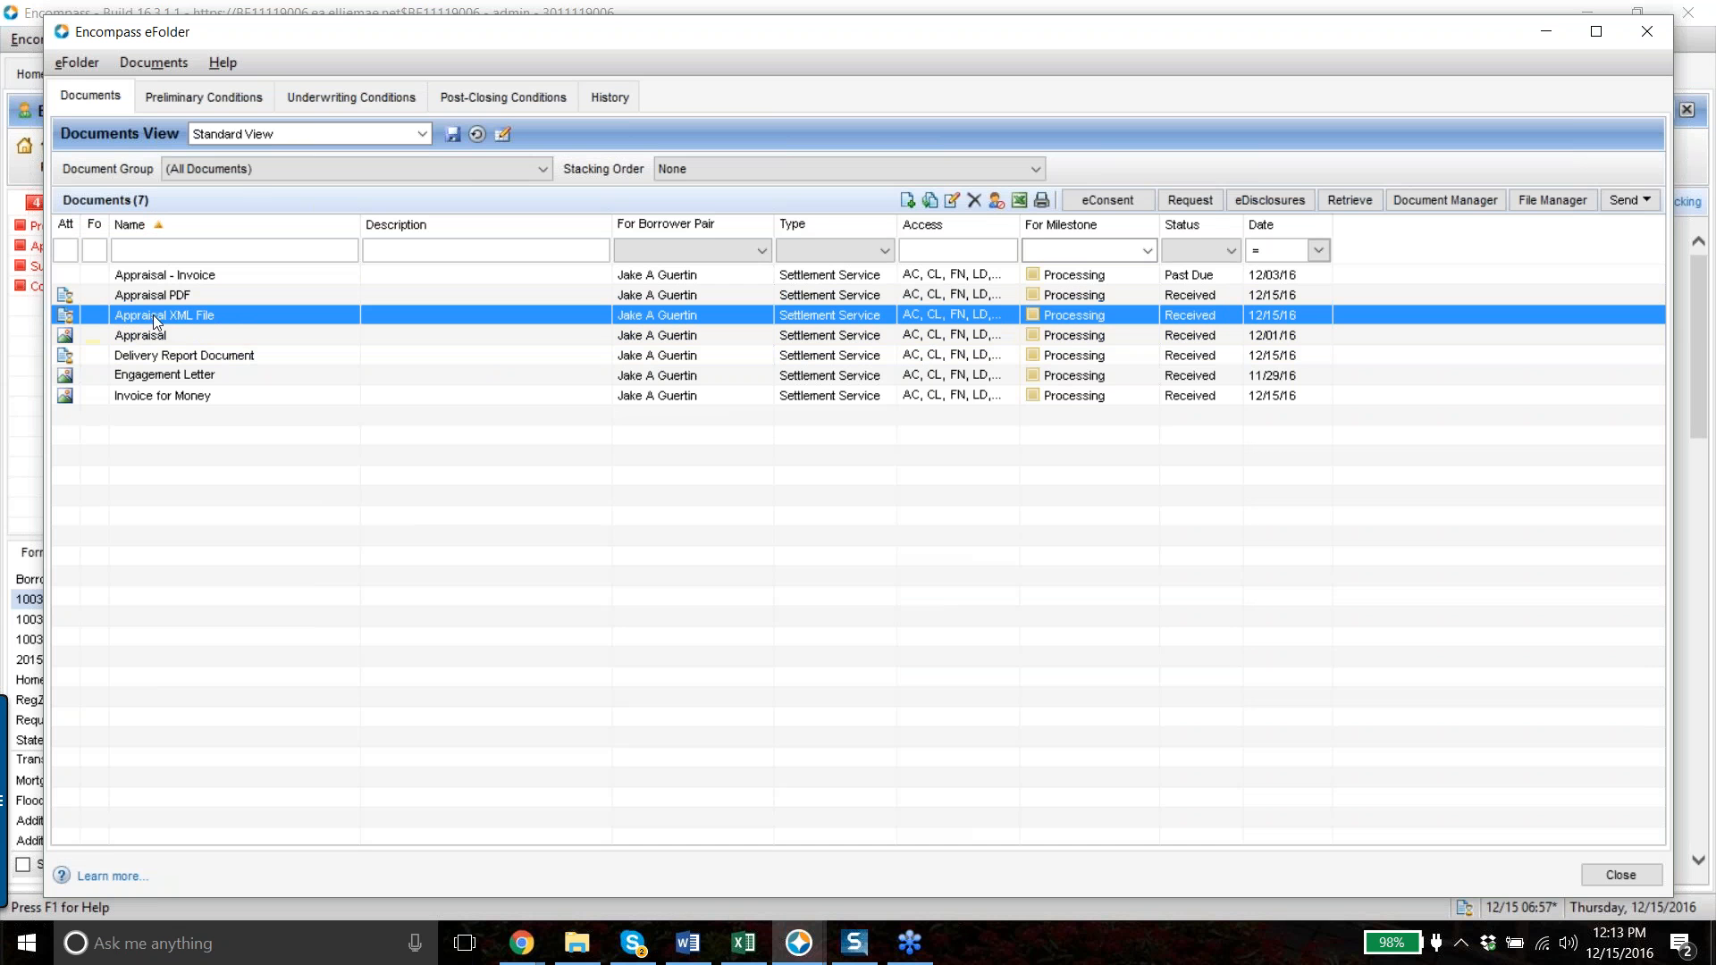
pyautogui.doubleClick(238, 320)
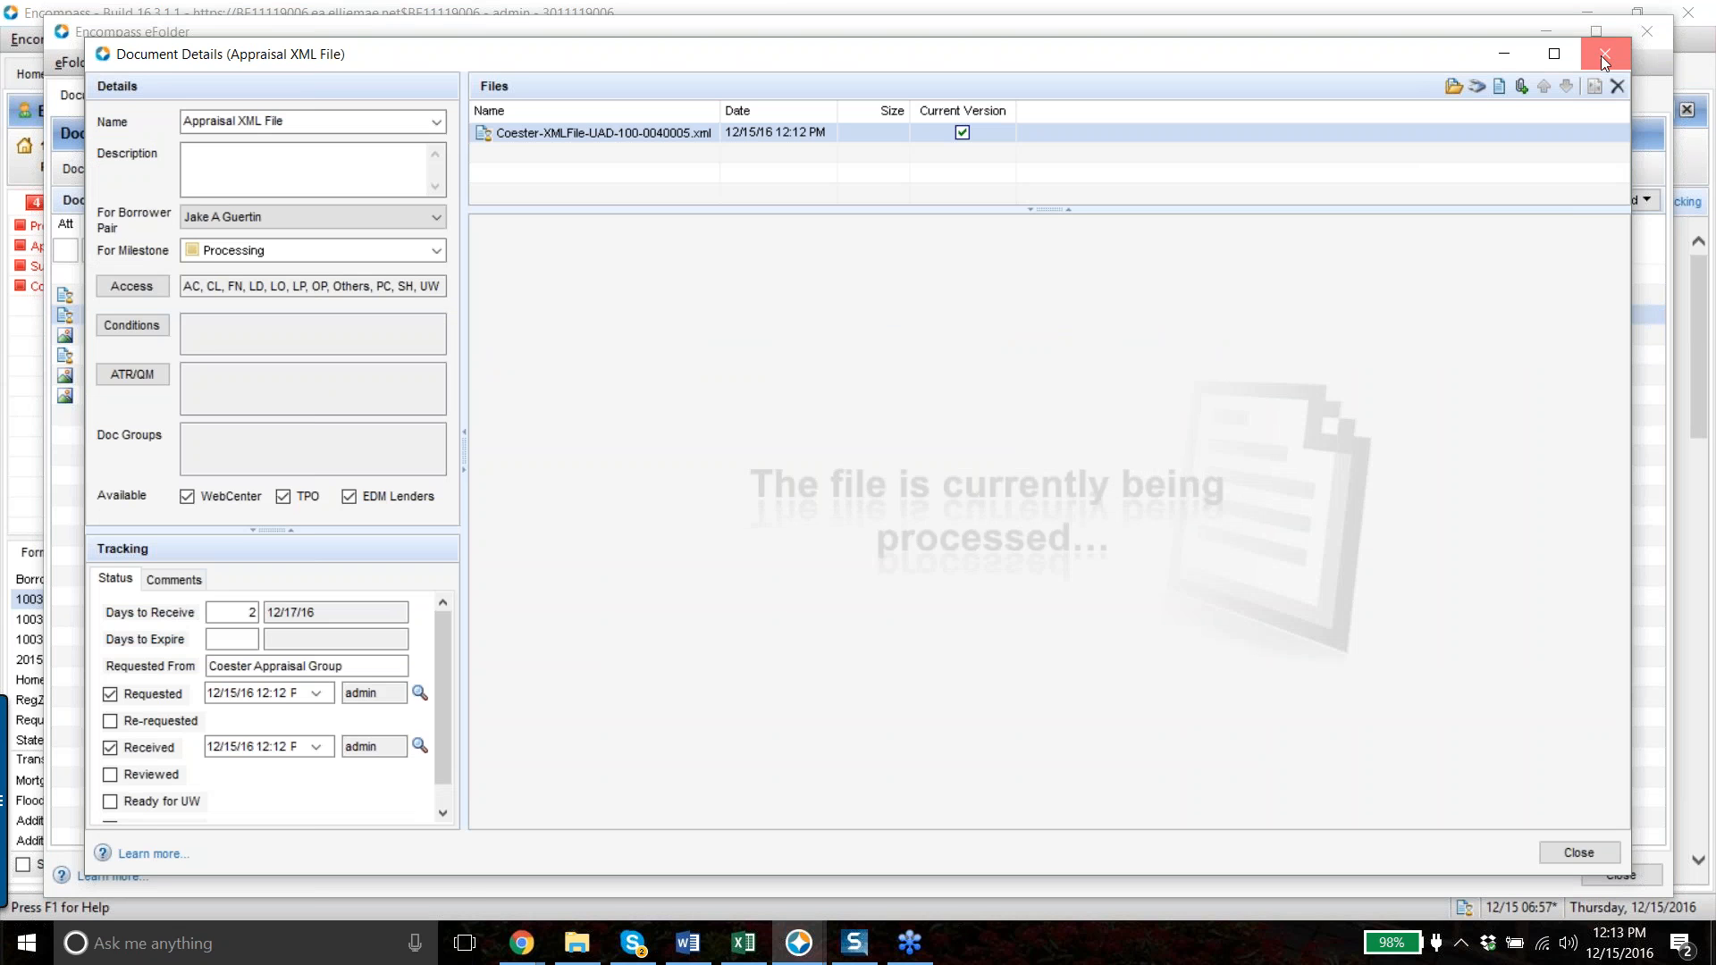
# - Close the Appraisal XML File's Document Details dialog to return to the eFolder list
pyautogui.click(1603, 56)
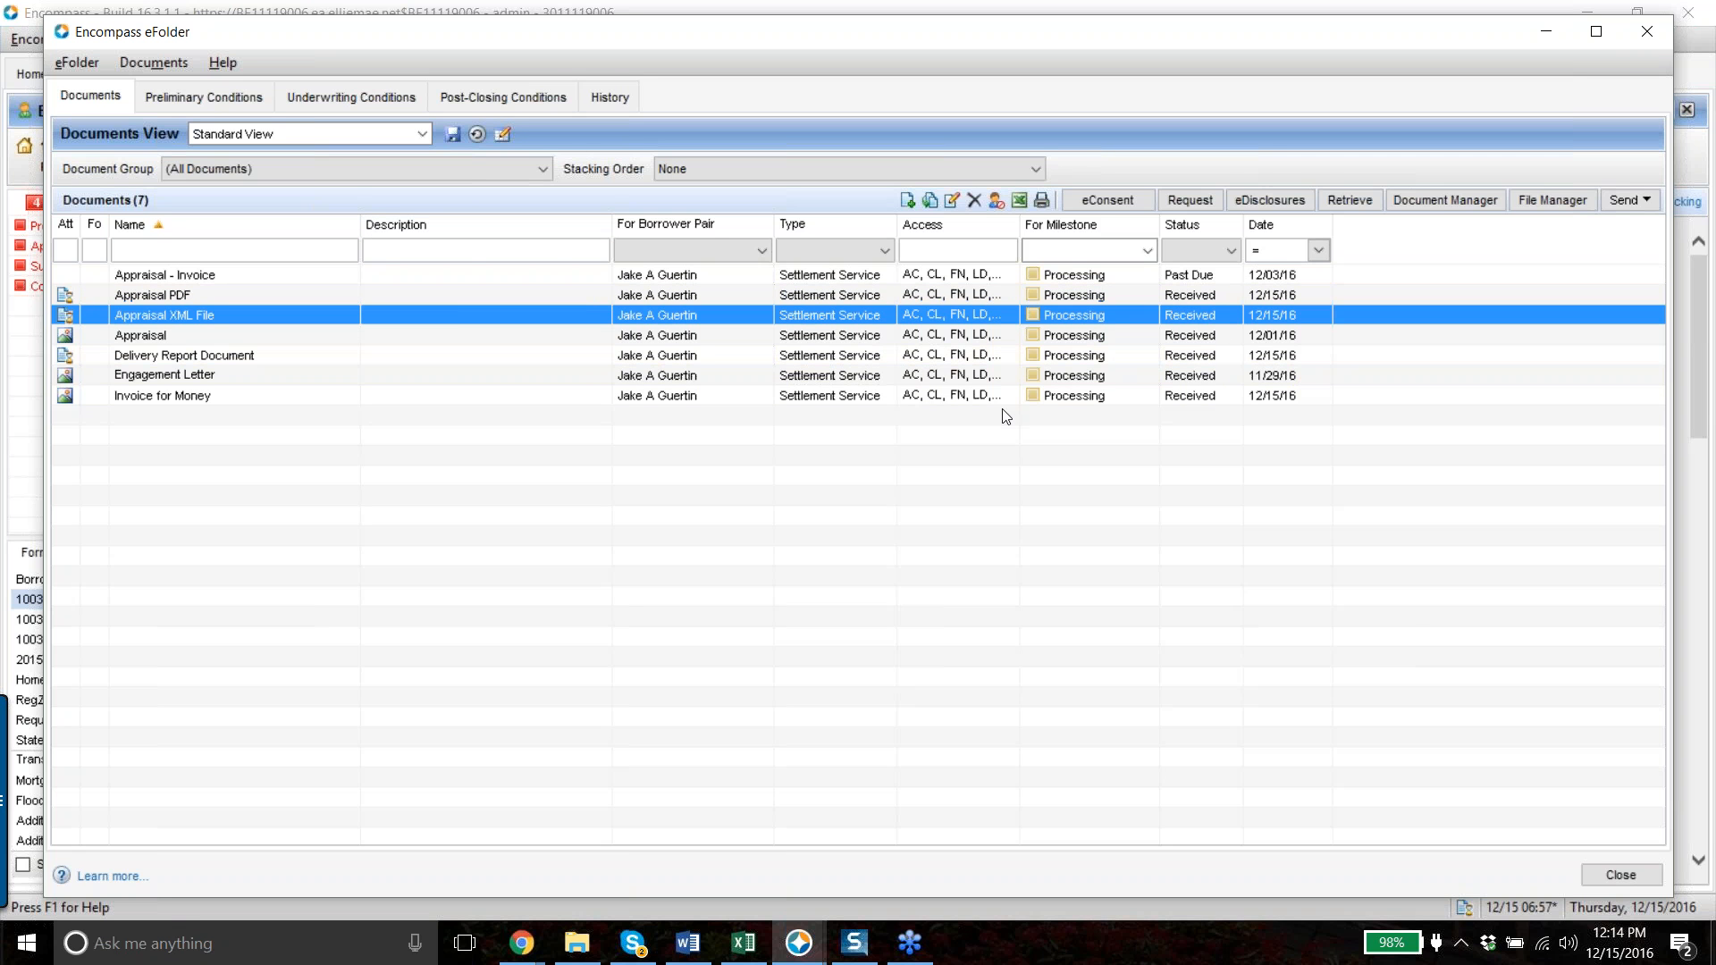
pyautogui.click(1696, 87)
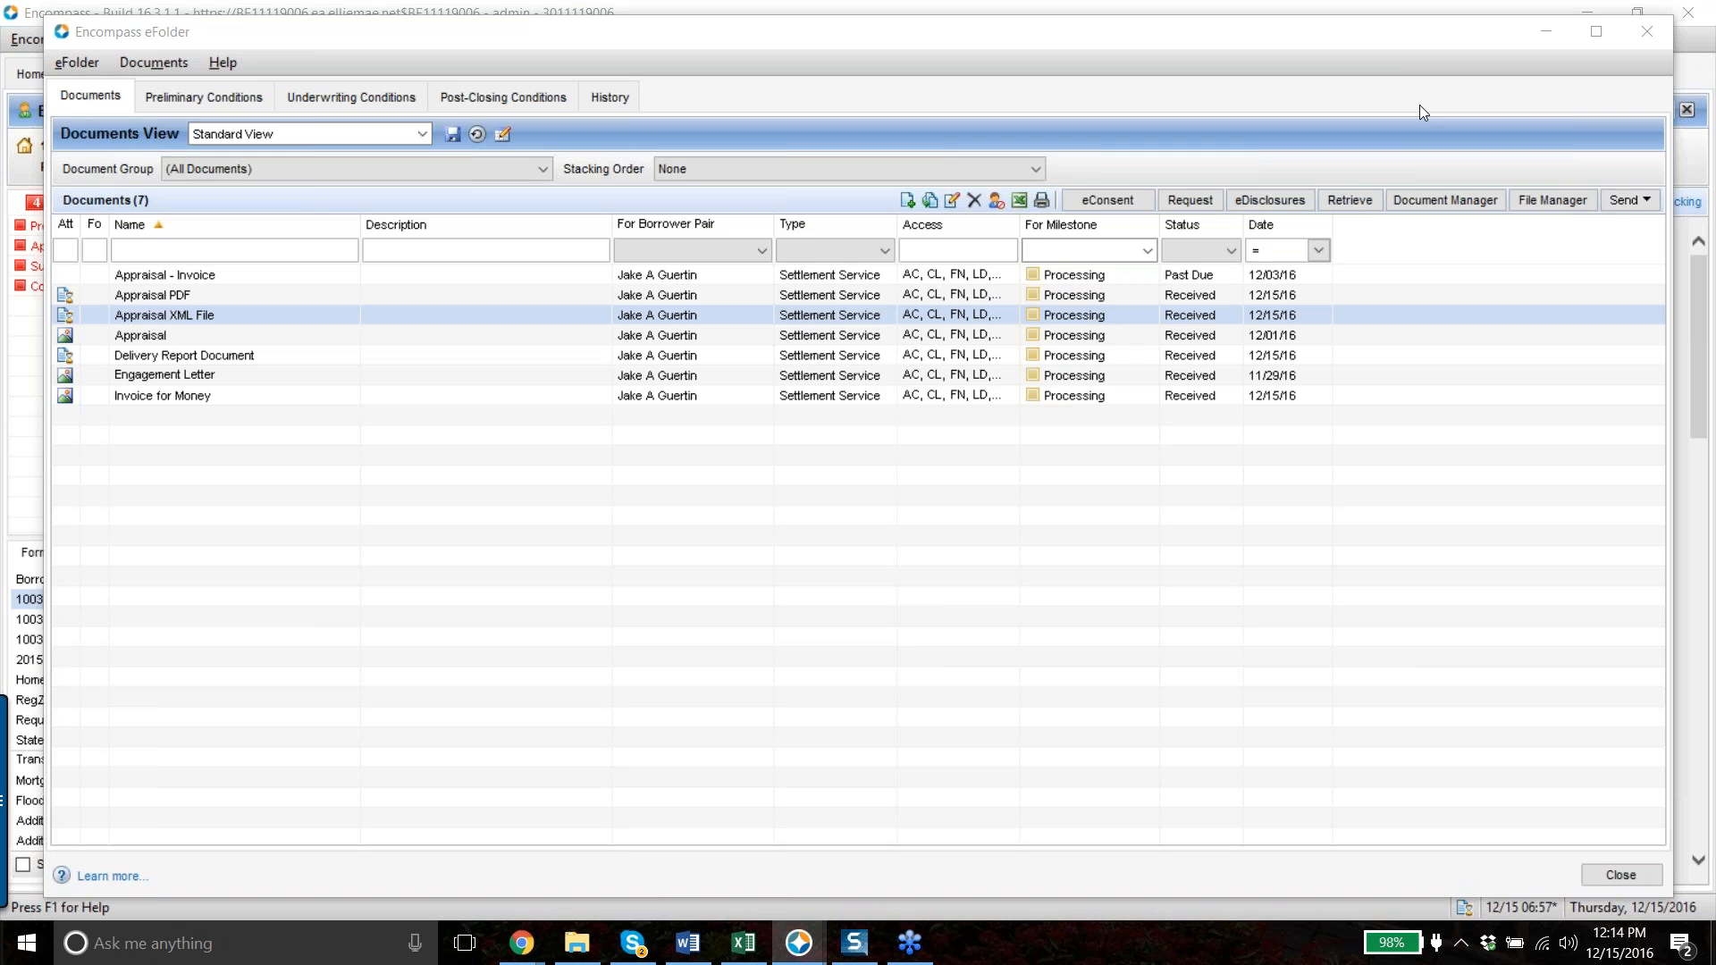
pyautogui.click(1394, 52)
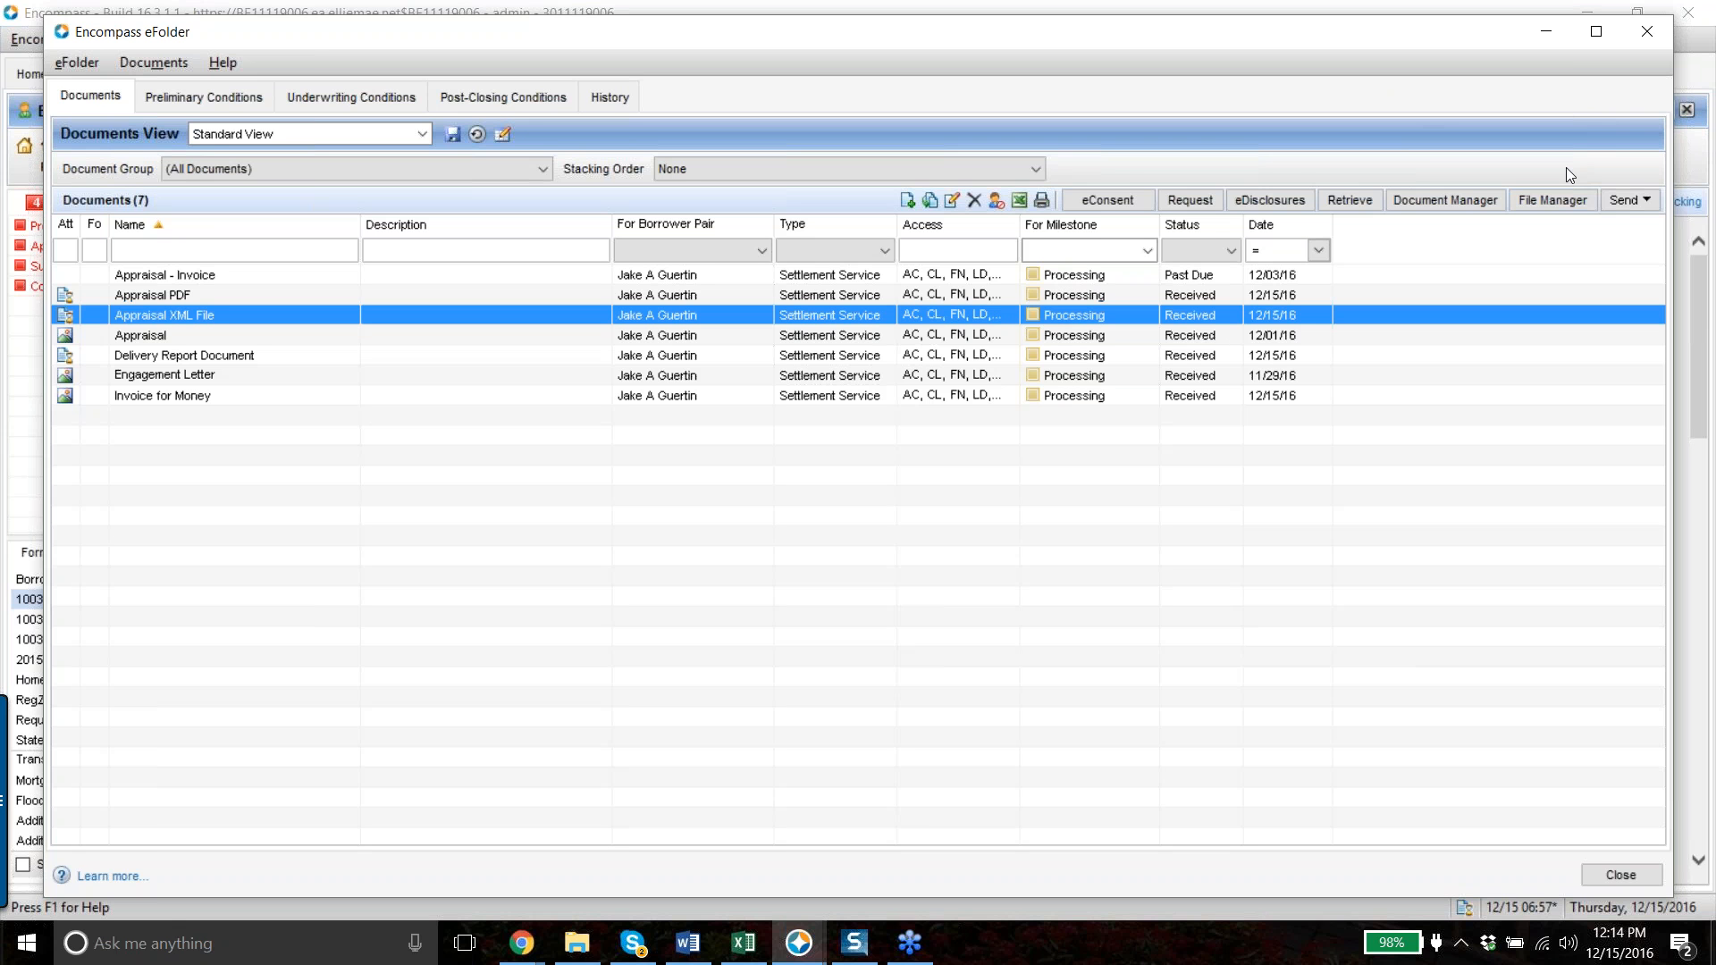
pyautogui.click(1706, 58)
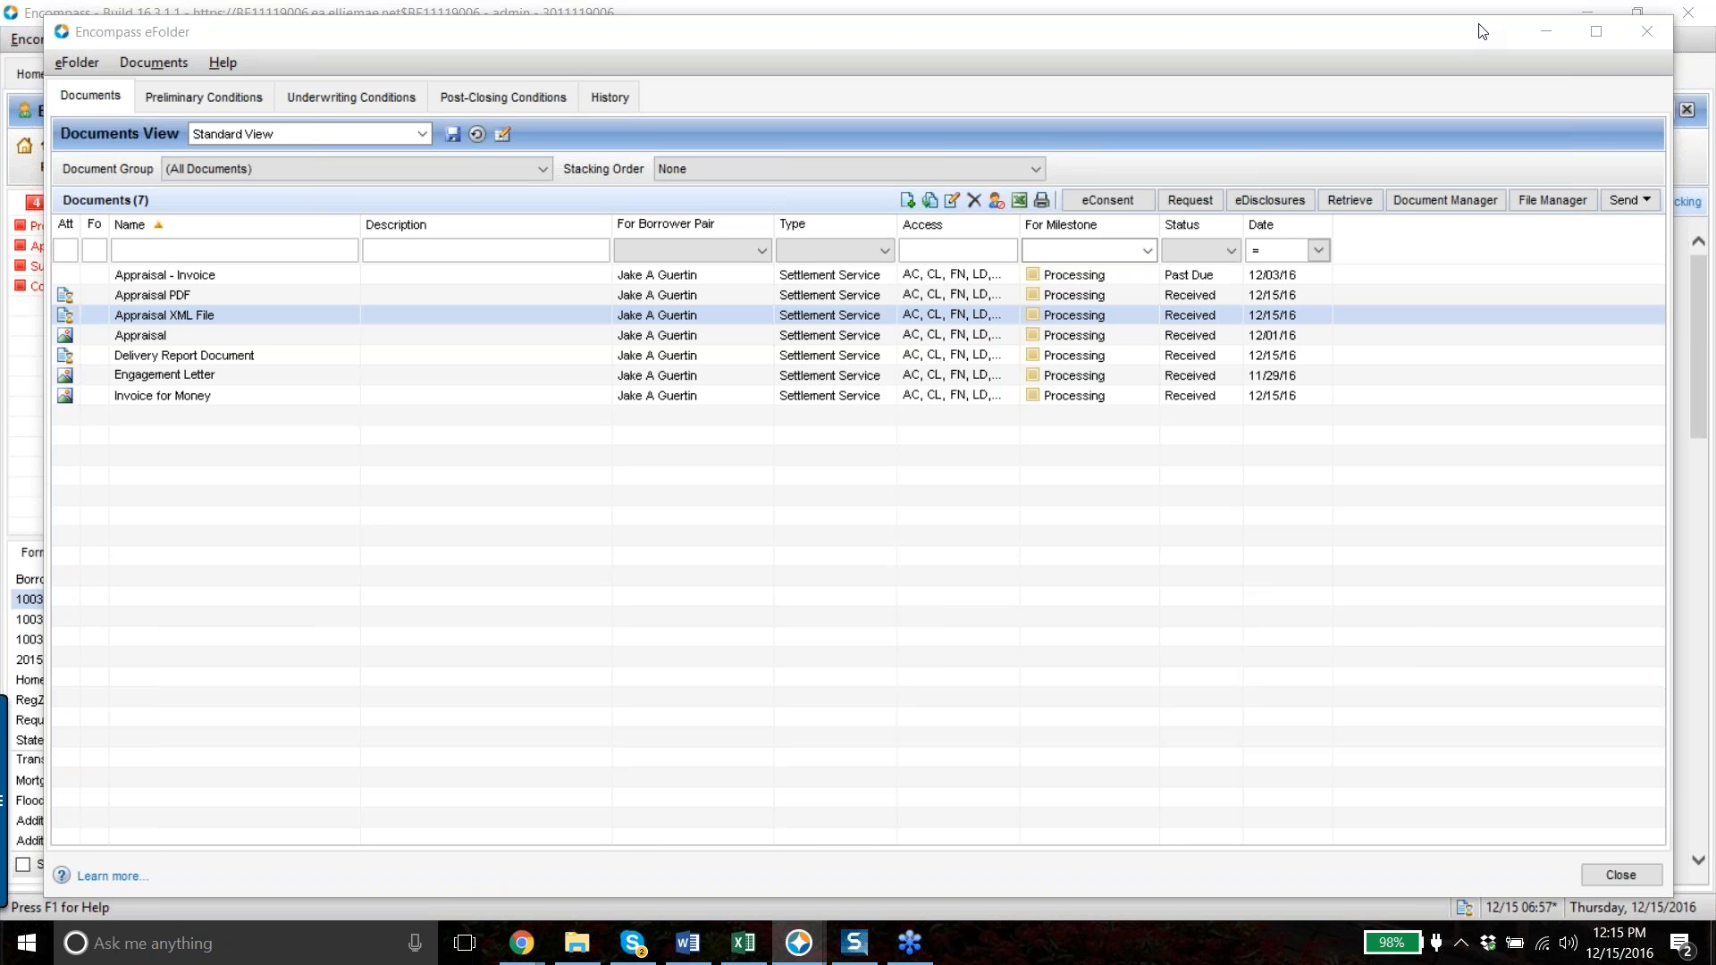
pyautogui.click(1500, 202)
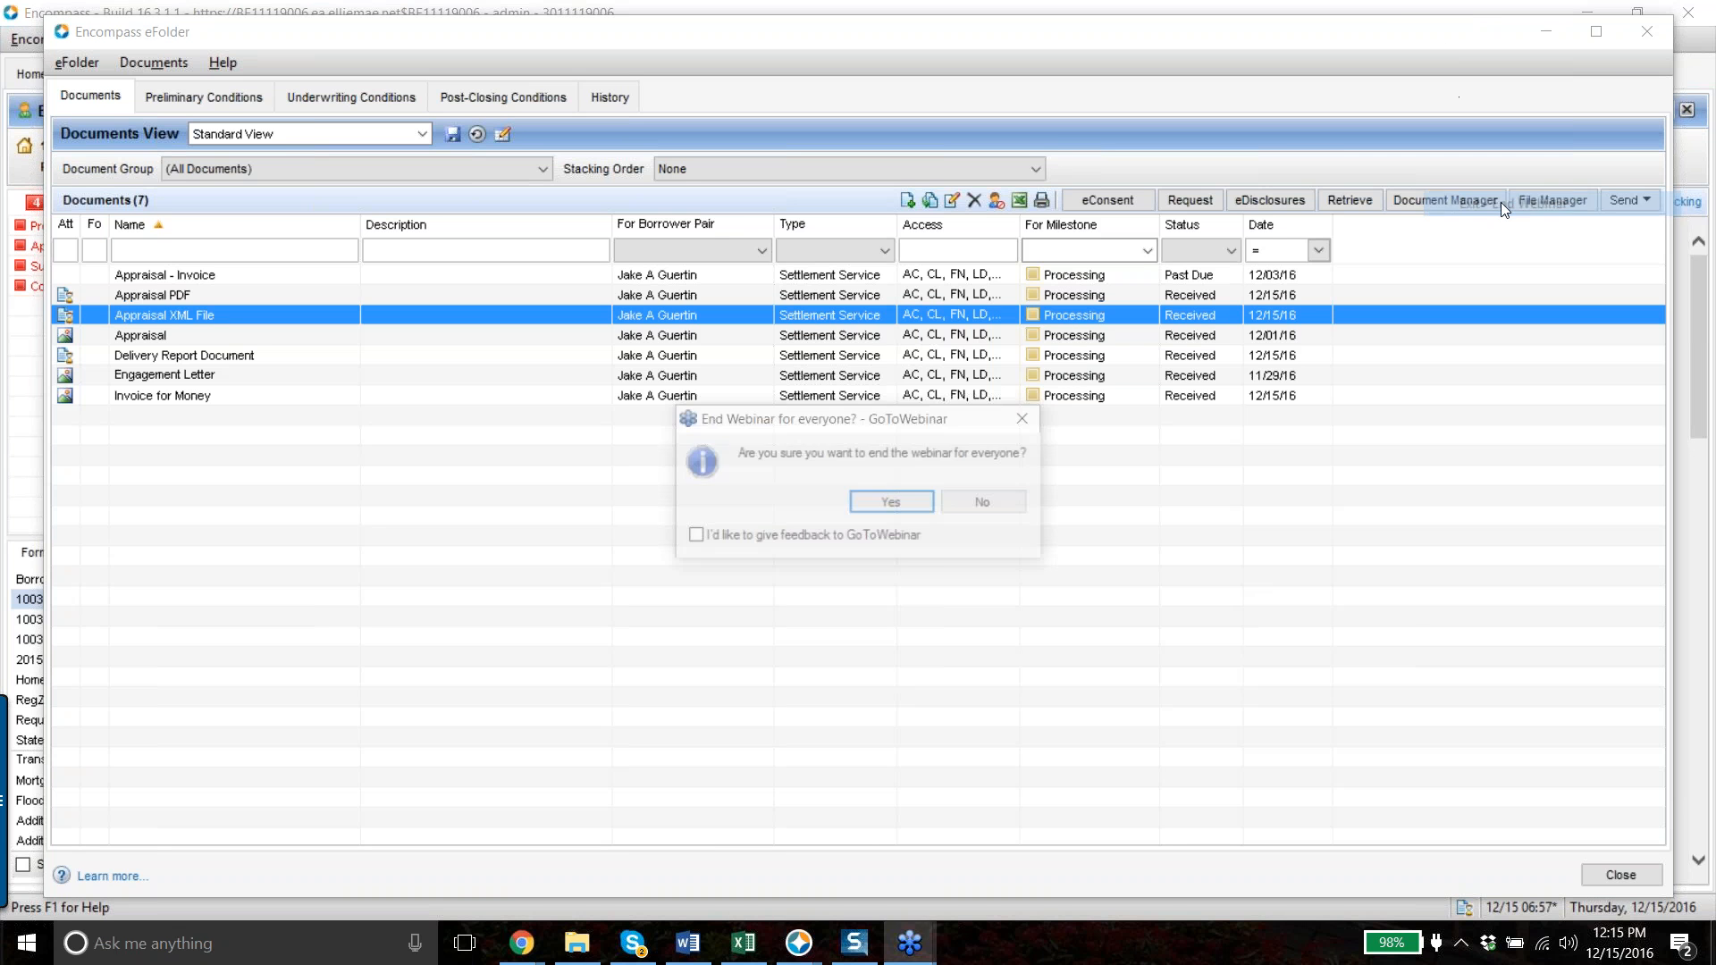
pyautogui.click(929, 505)
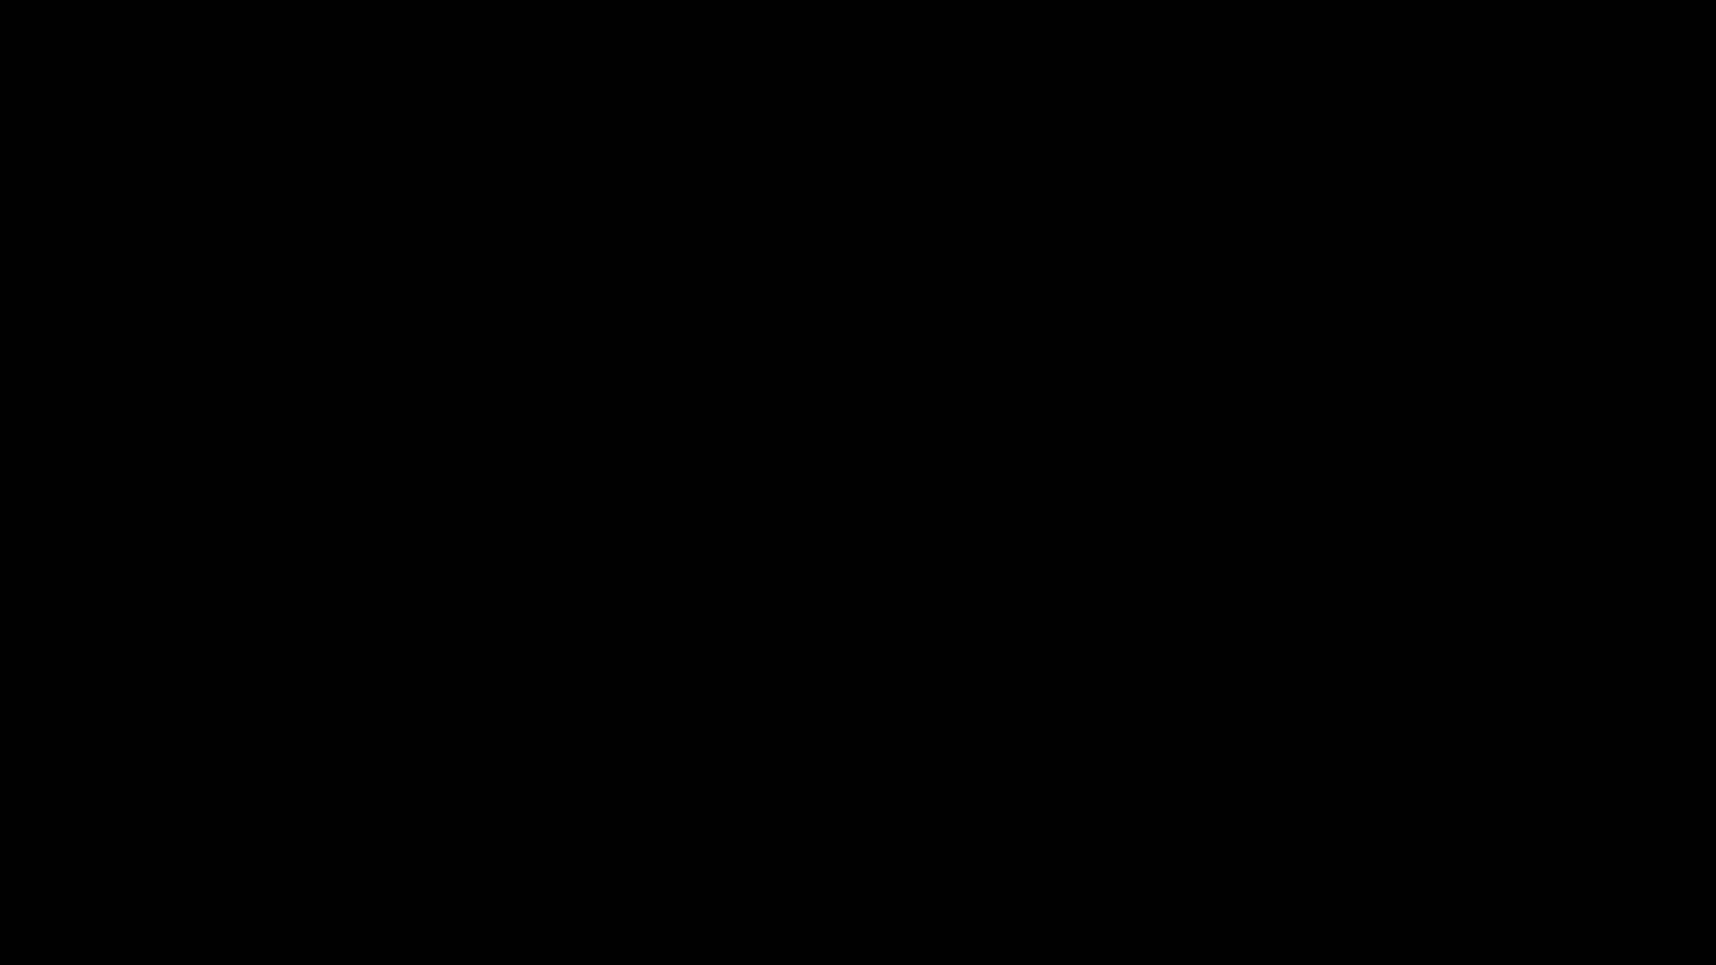